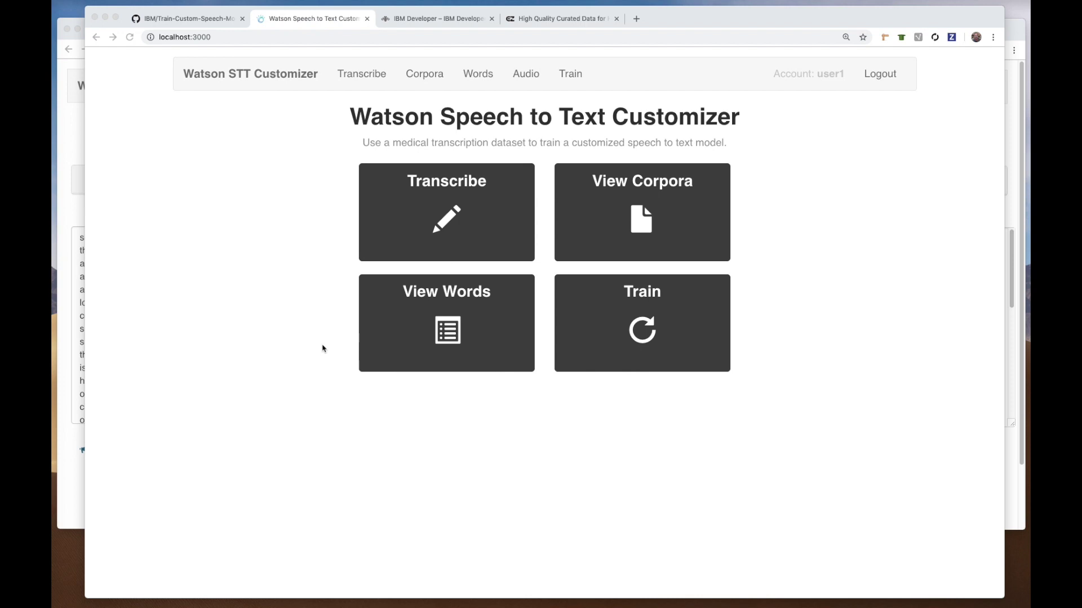
Step: Open the transcriber with Base Language Model selected, then bring forward the window with the finished transcription
left_click(435, 236)
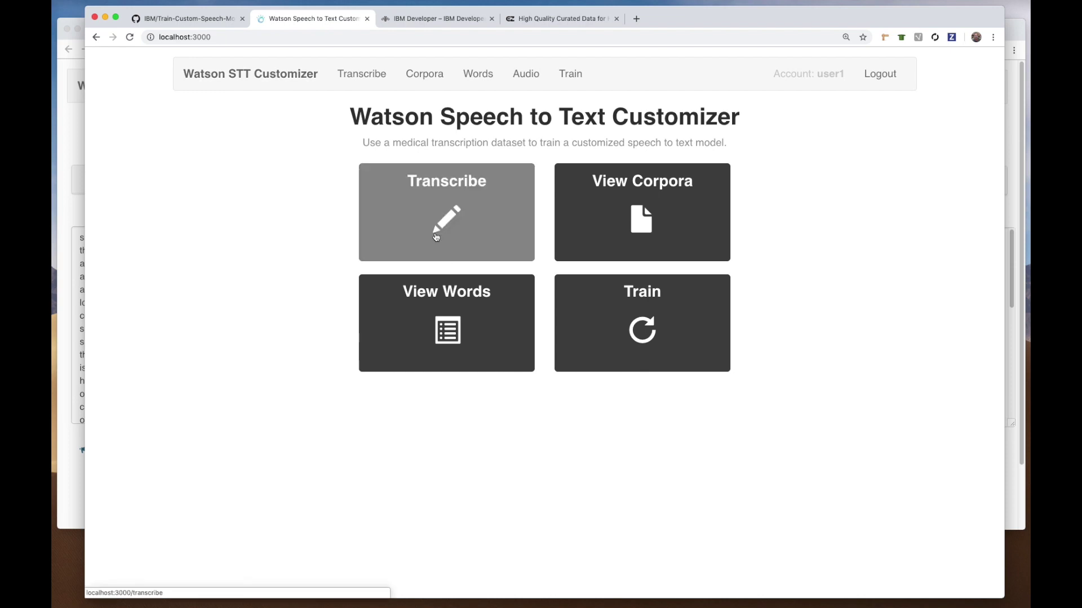
left_click(435, 236)
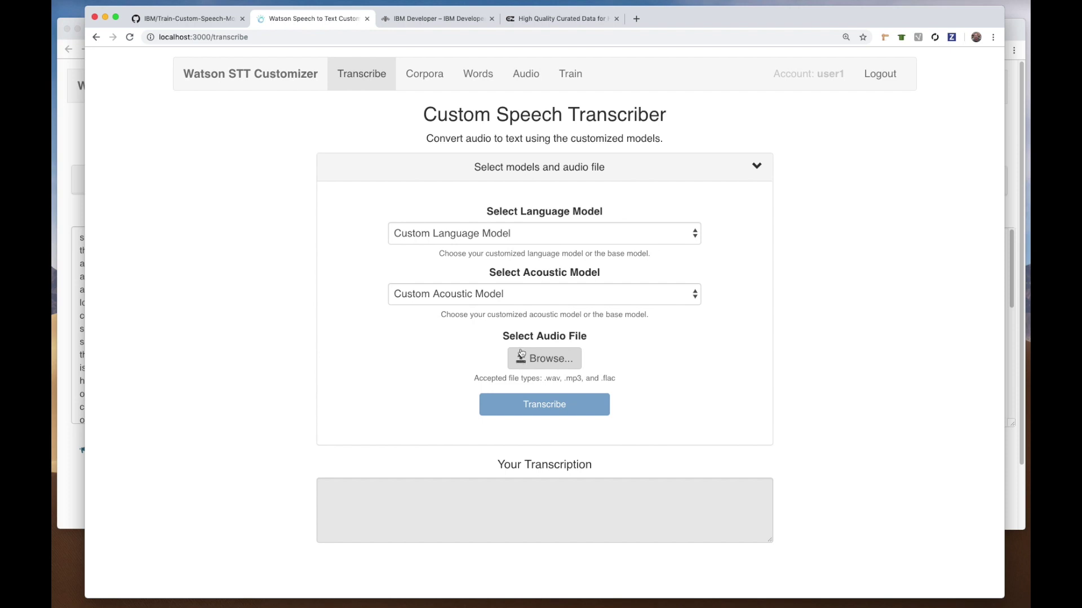
left_click(694, 235)
left_click(679, 243)
left_click(679, 243)
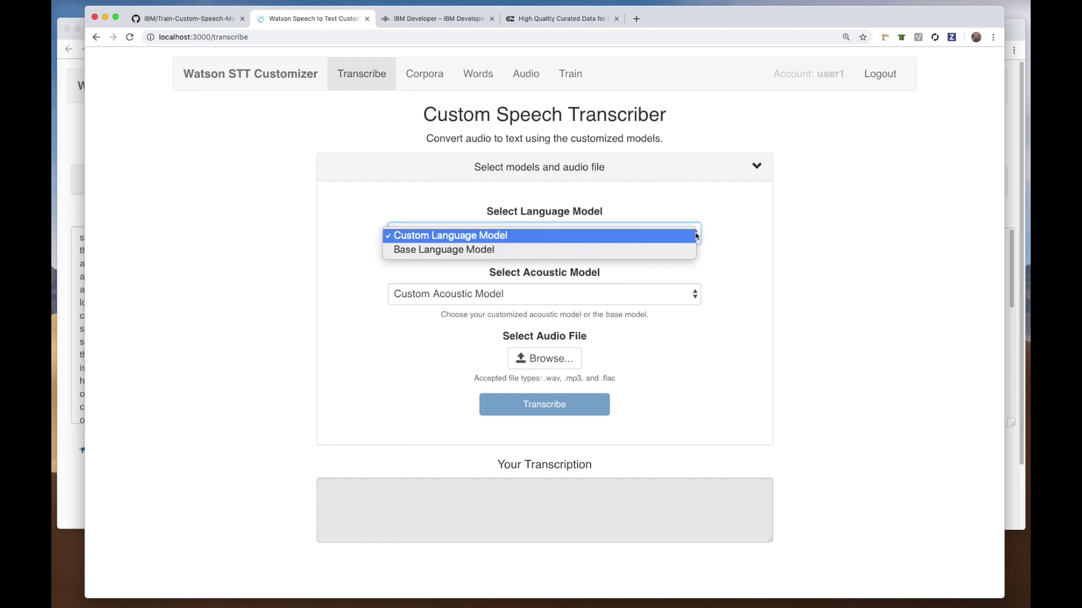
left_click(676, 255)
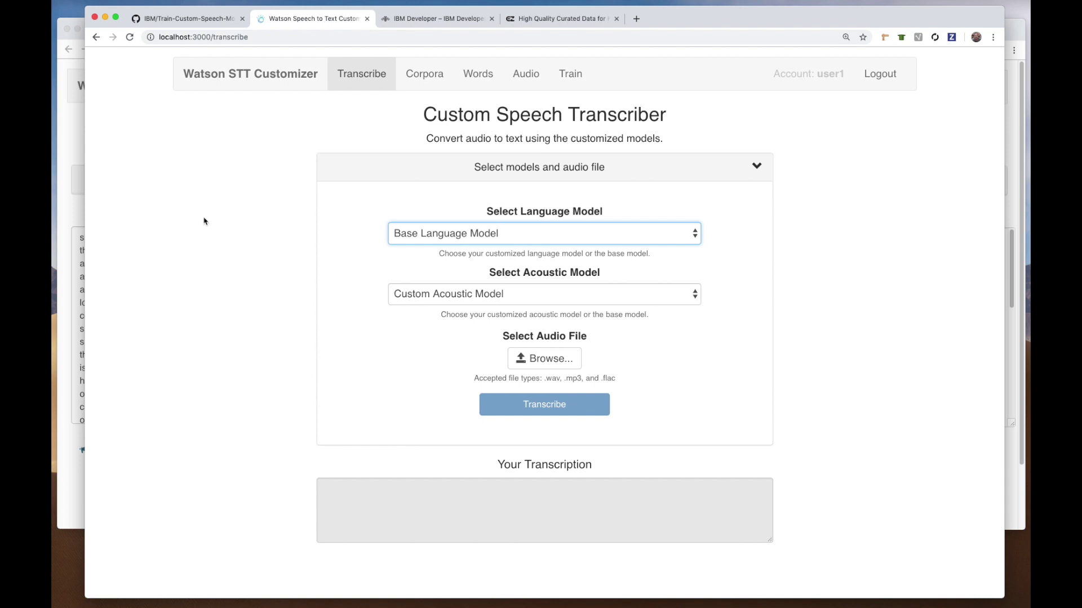
left_click(65, 156)
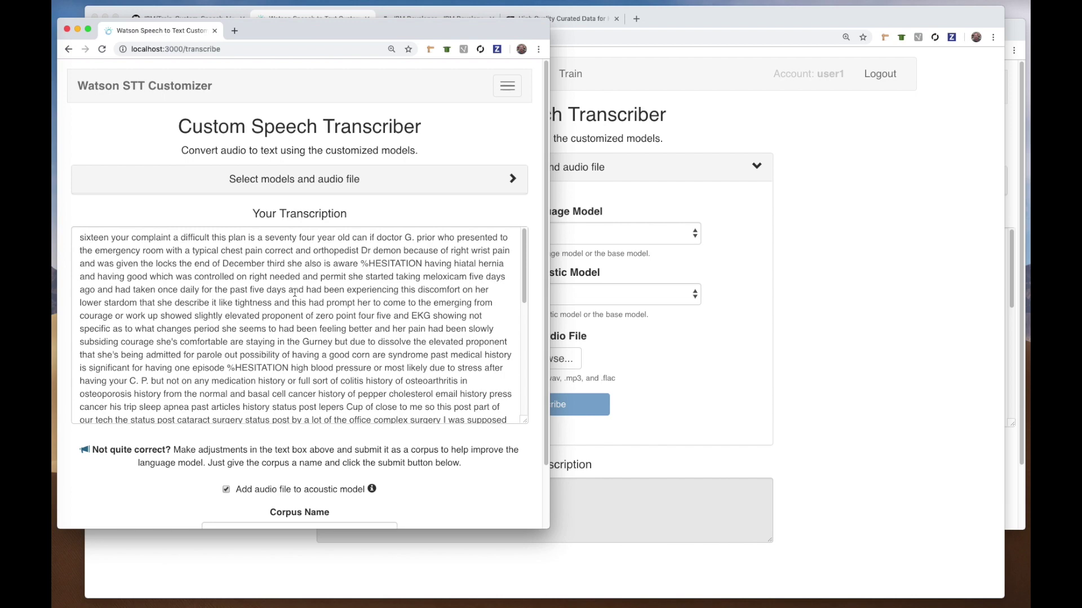
left_click(1011, 35)
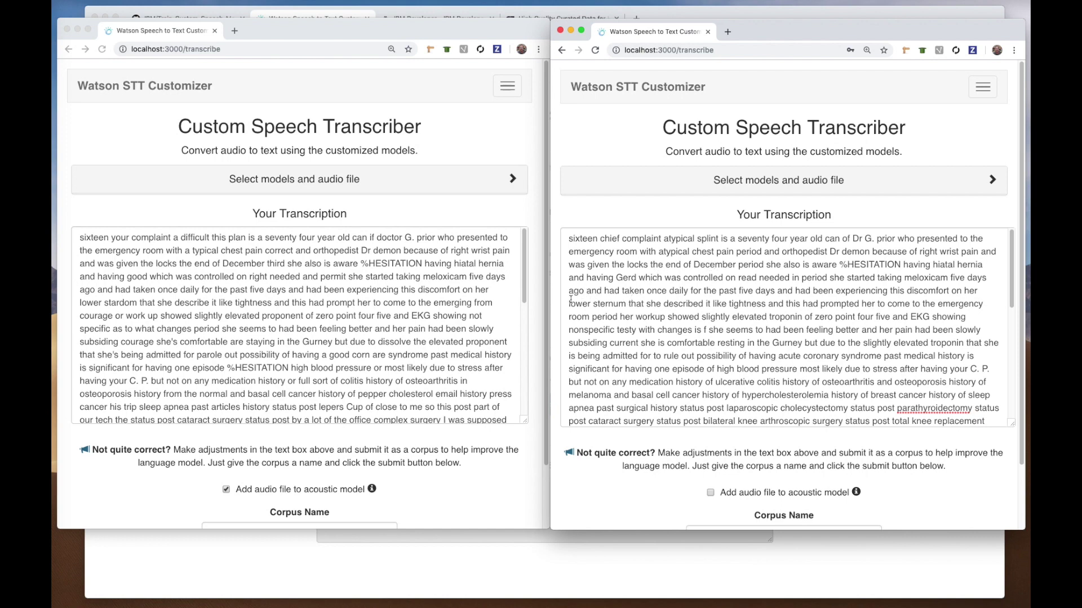
Step: Compare 'lower sternum' vs 'lower stardom' and 'troponin' vs 'proponent' in the custom and base transcriptions
left_click_drag(569, 303, 625, 304)
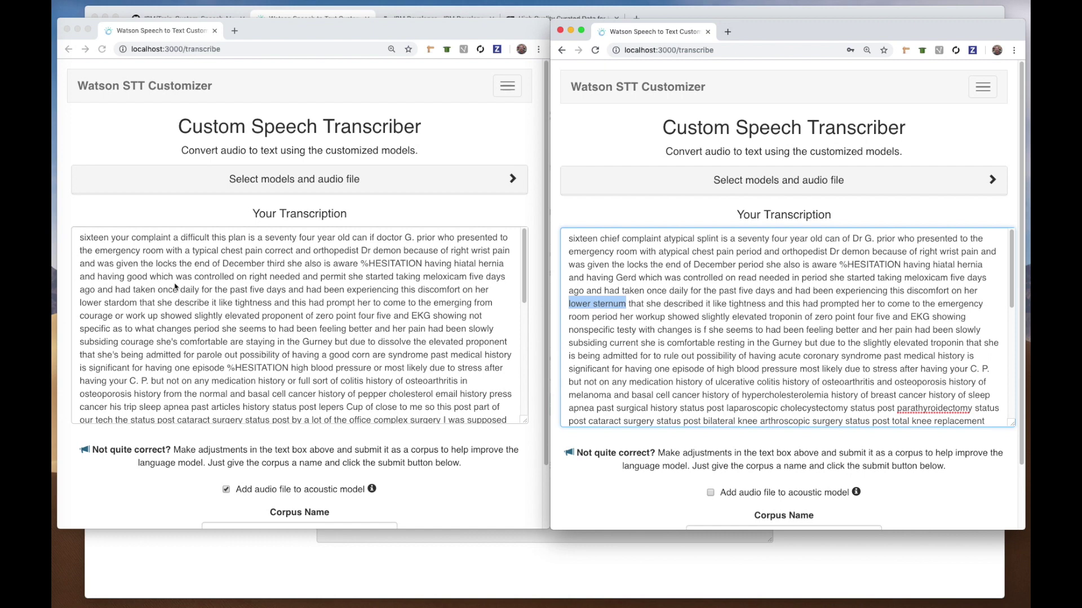
left_click(79, 305)
left_click_drag(79, 304, 135, 307)
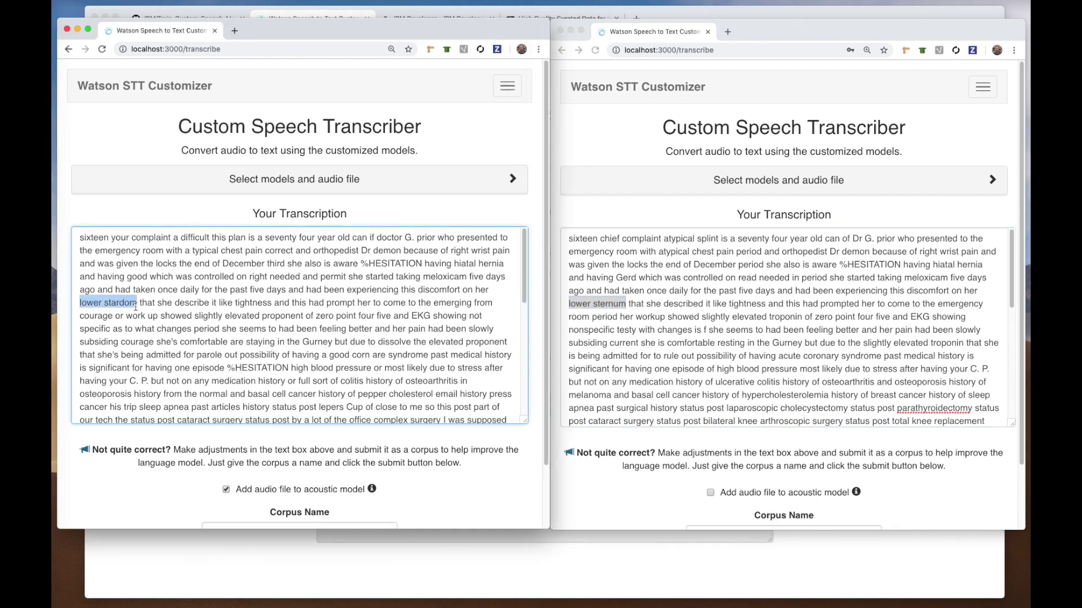
left_click(769, 318)
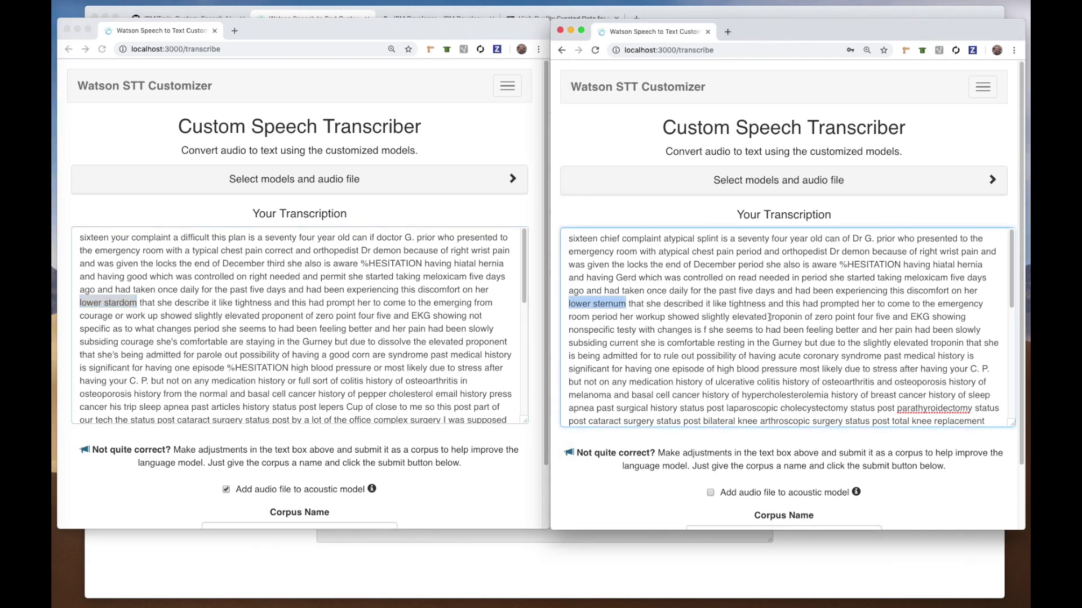
left_click(769, 317)
left_click_drag(769, 317, 801, 318)
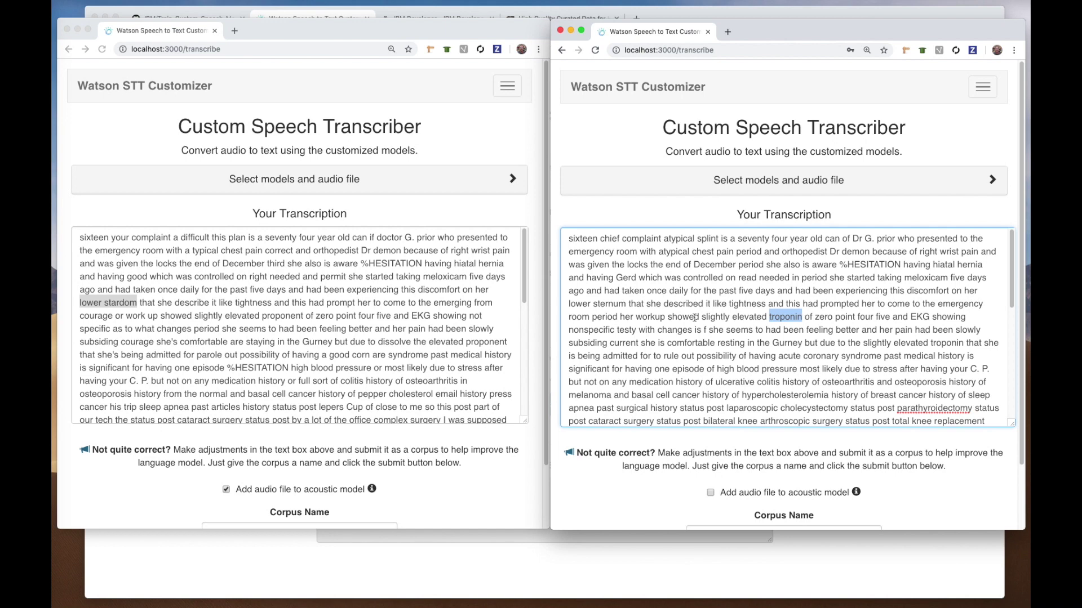
left_click(263, 316)
left_click_drag(263, 316, 303, 317)
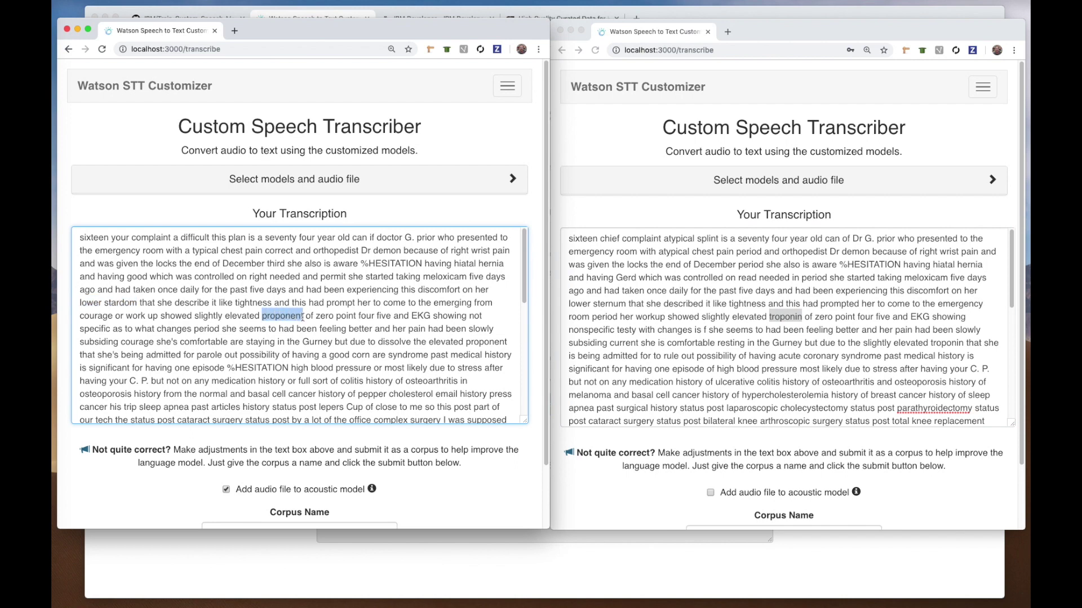
Step: Compare 'acute coronary syndrome' vs 'a good corn are syndrome' and 'ulcerative colitis' vs 'full sort of colitis'
left_click(779, 356)
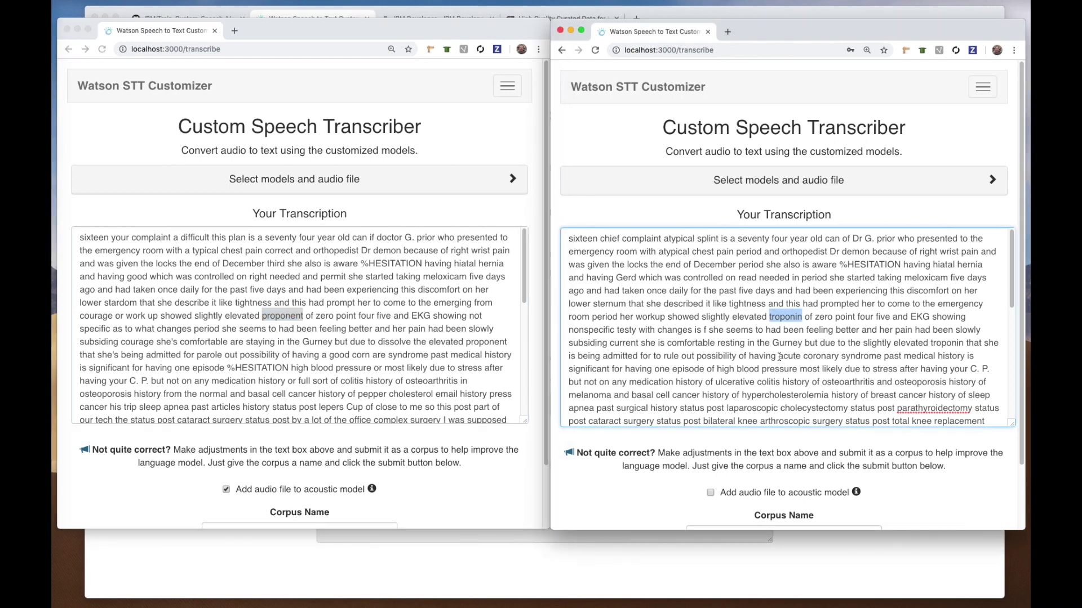
left_click_drag(779, 356, 880, 359)
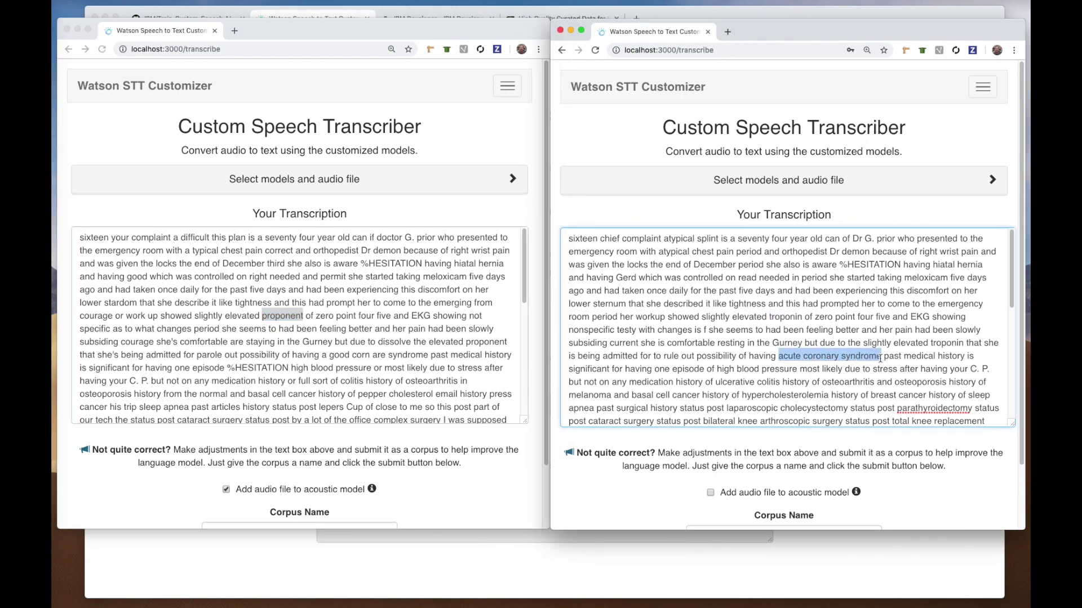
left_click(324, 356)
left_click_drag(324, 356, 428, 358)
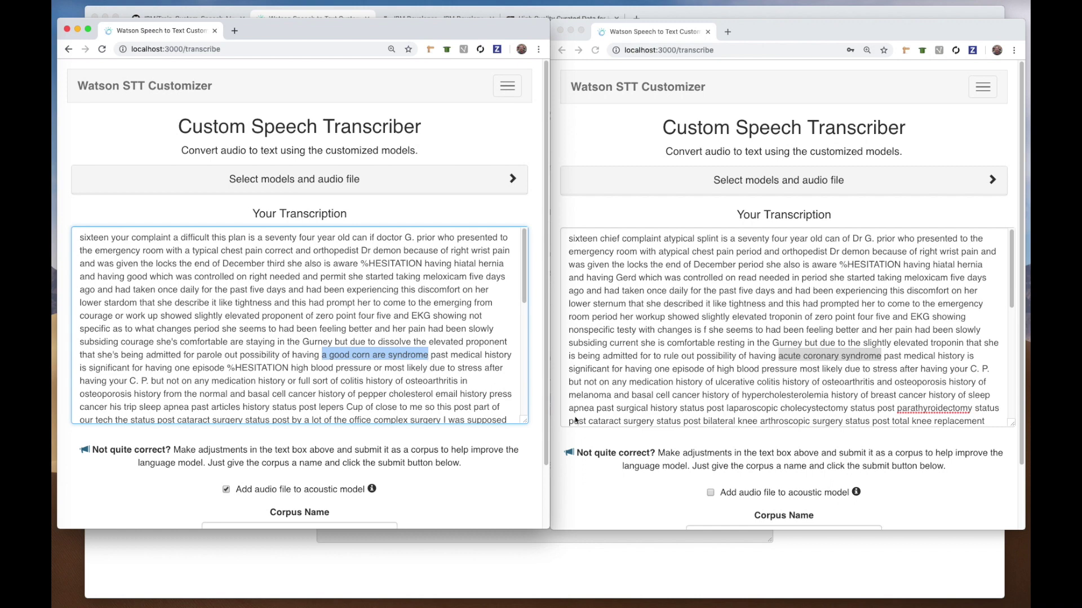
left_click(720, 388)
left_click_drag(716, 382, 780, 382)
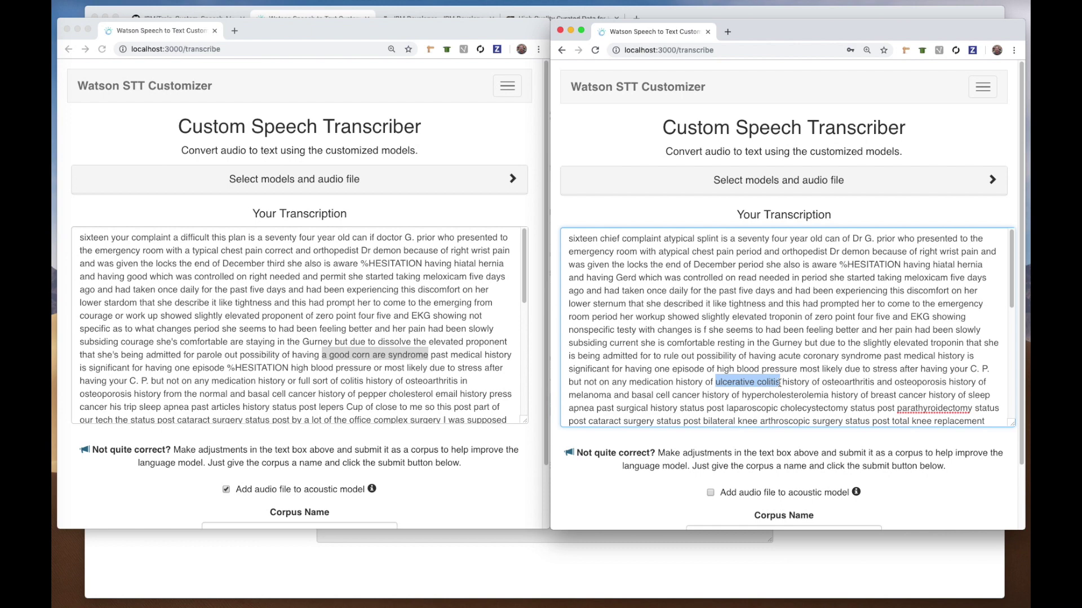
left_click(300, 381)
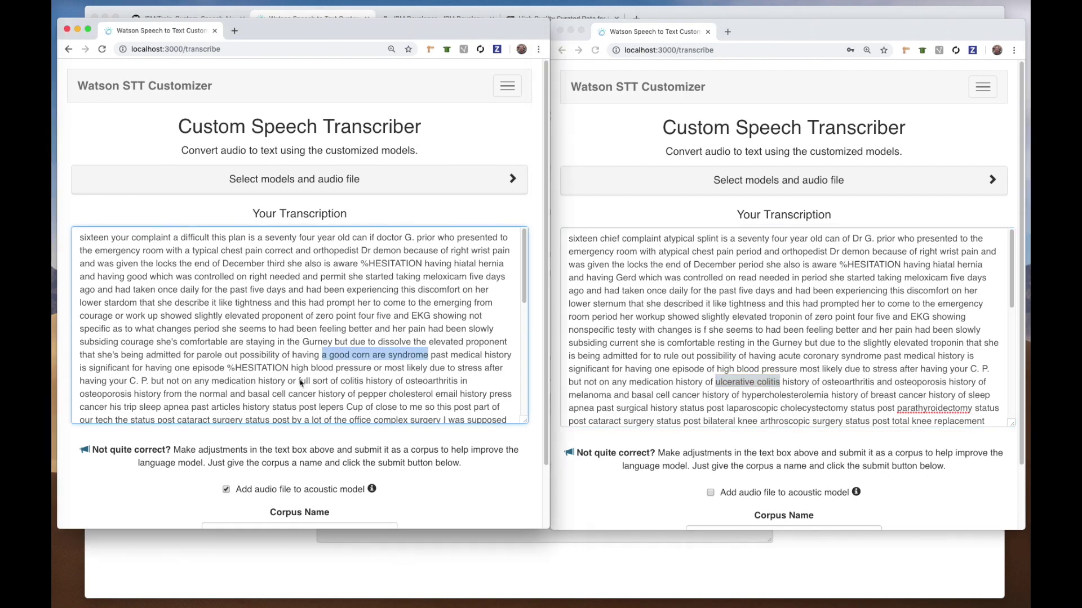
left_click_drag(299, 382, 360, 382)
left_click_drag(360, 381, 364, 381)
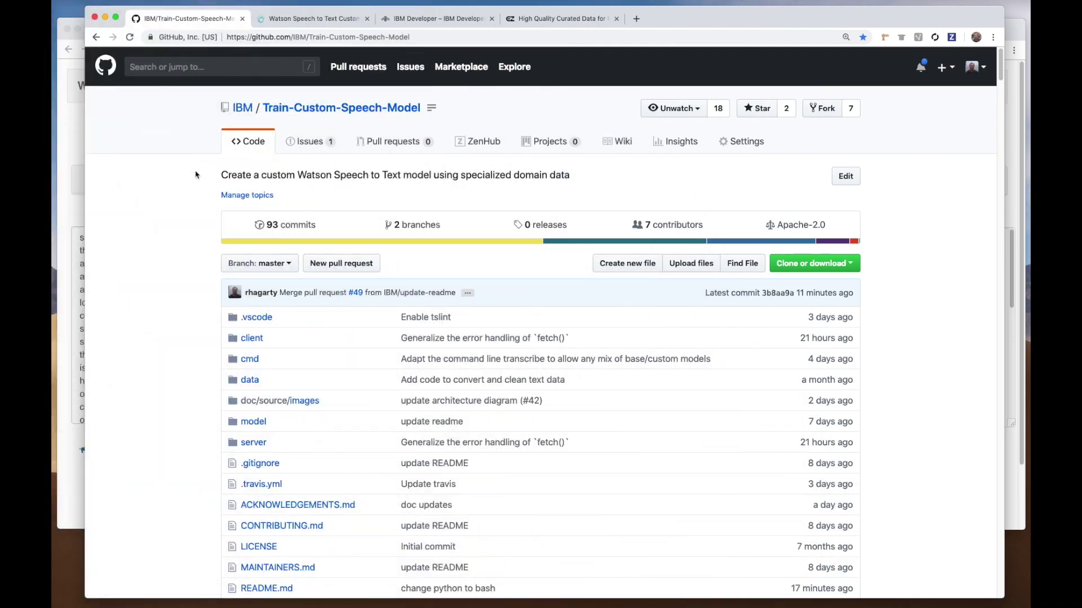
left_click(318, 38)
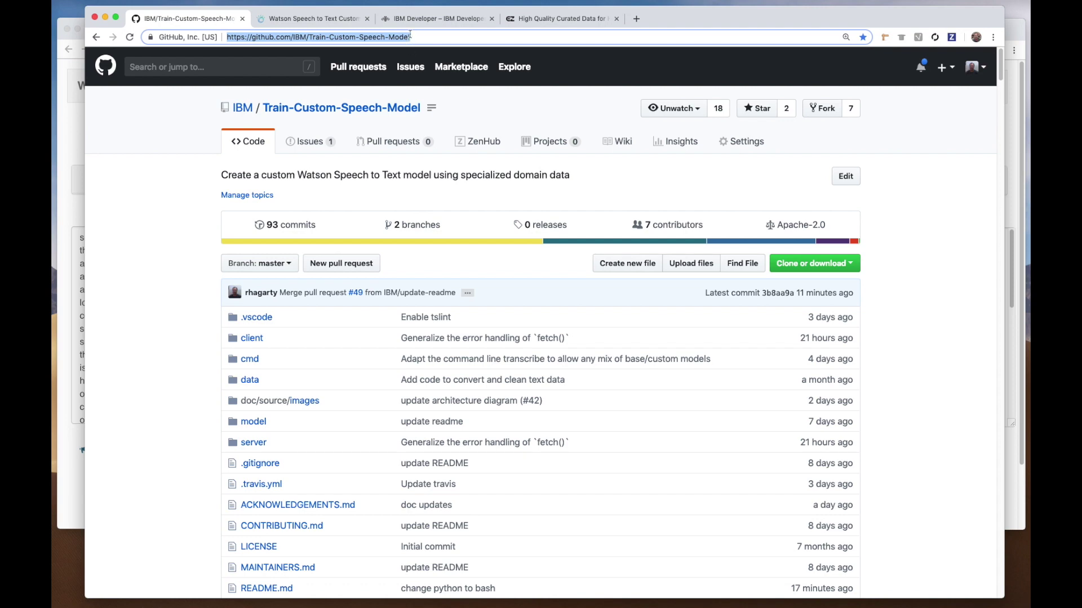
Step: Switch from the GitHub repository to the IBM Developer homepage tab
left_click(422, 21)
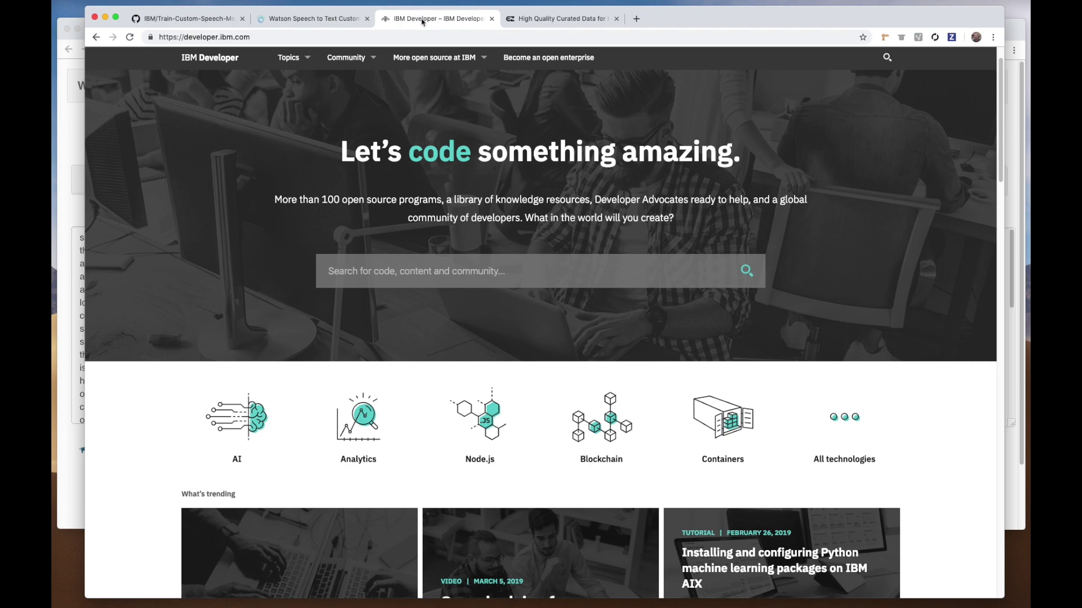
Step: Scroll the IBM Developer homepage down to Code Patterns and highlight the CODE PATTERNS heading
left_click(398, 34)
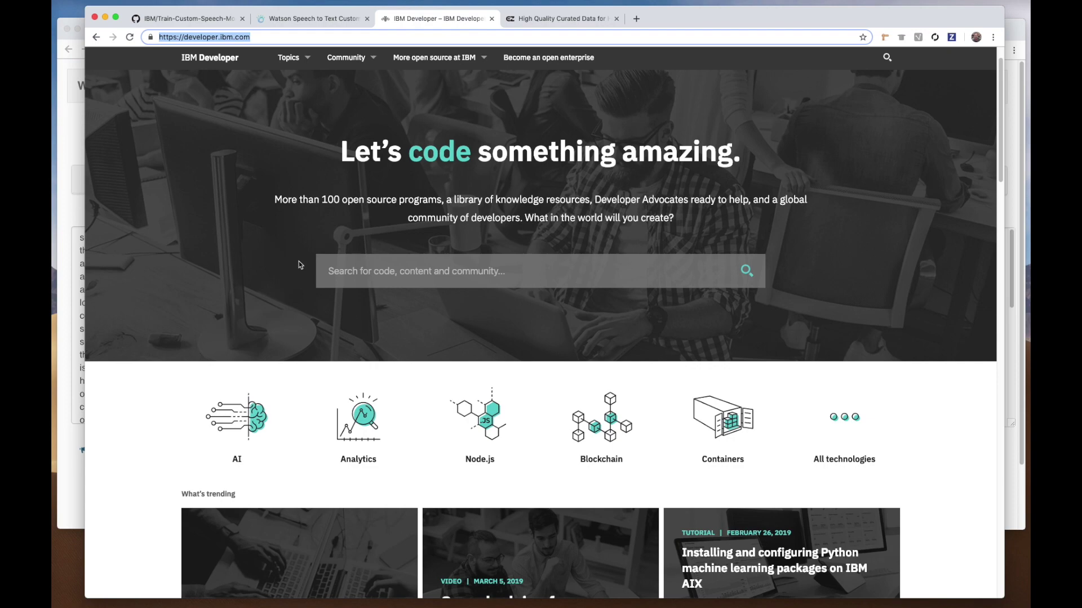
scroll(299, 265, "down", 10)
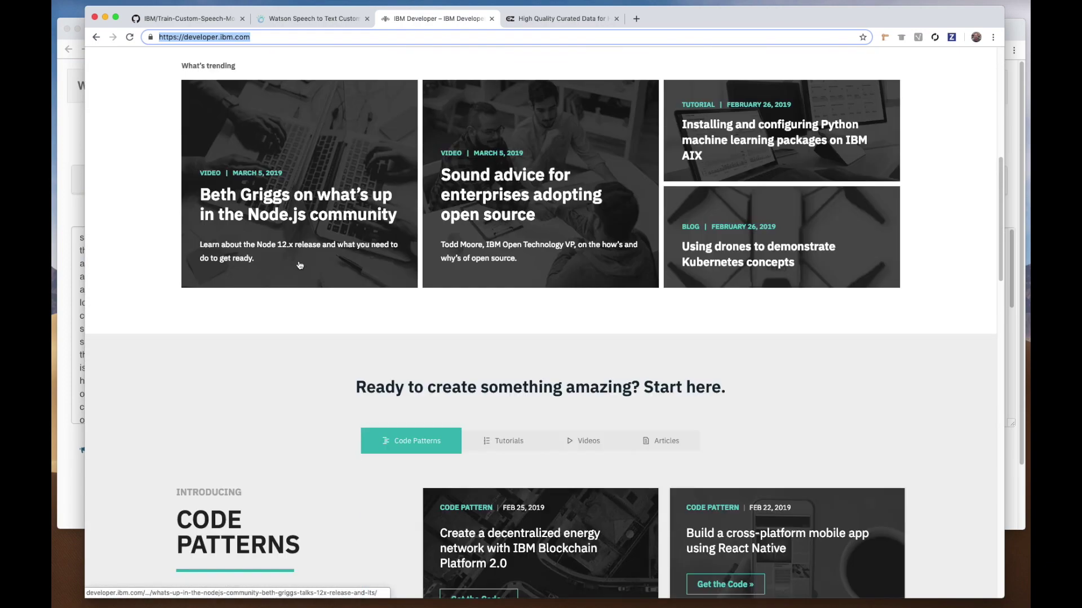
scroll(300, 265, "down", 5)
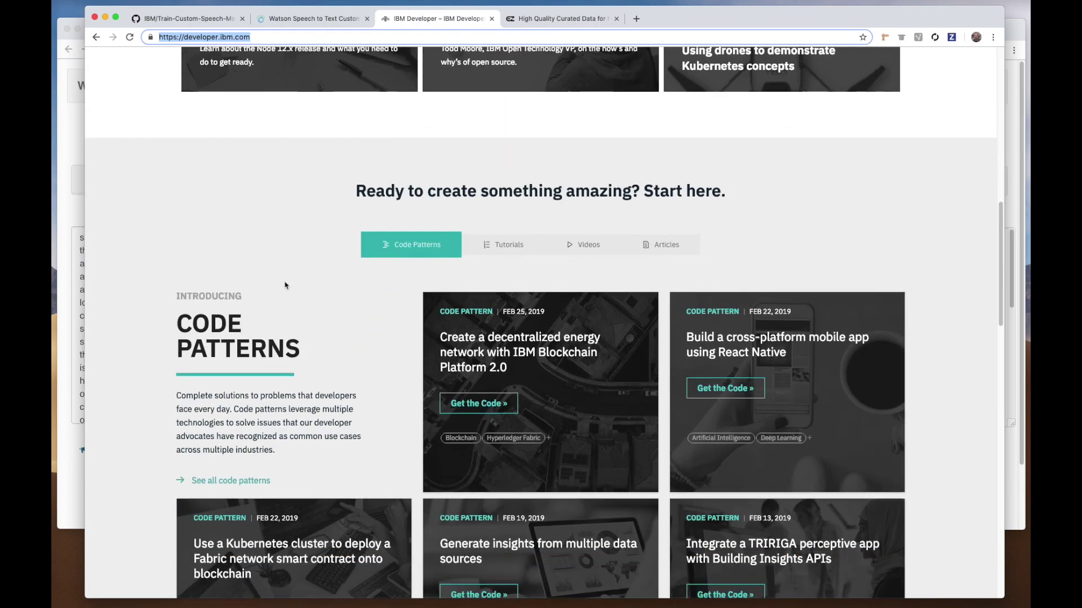
left_click_drag(177, 318, 294, 344)
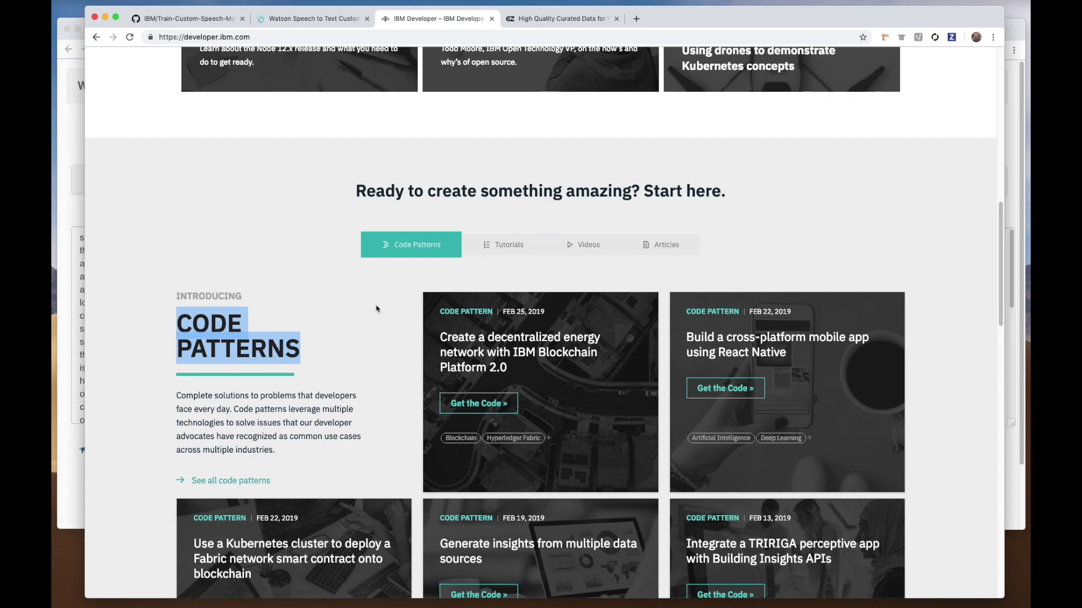
left_click(185, 23)
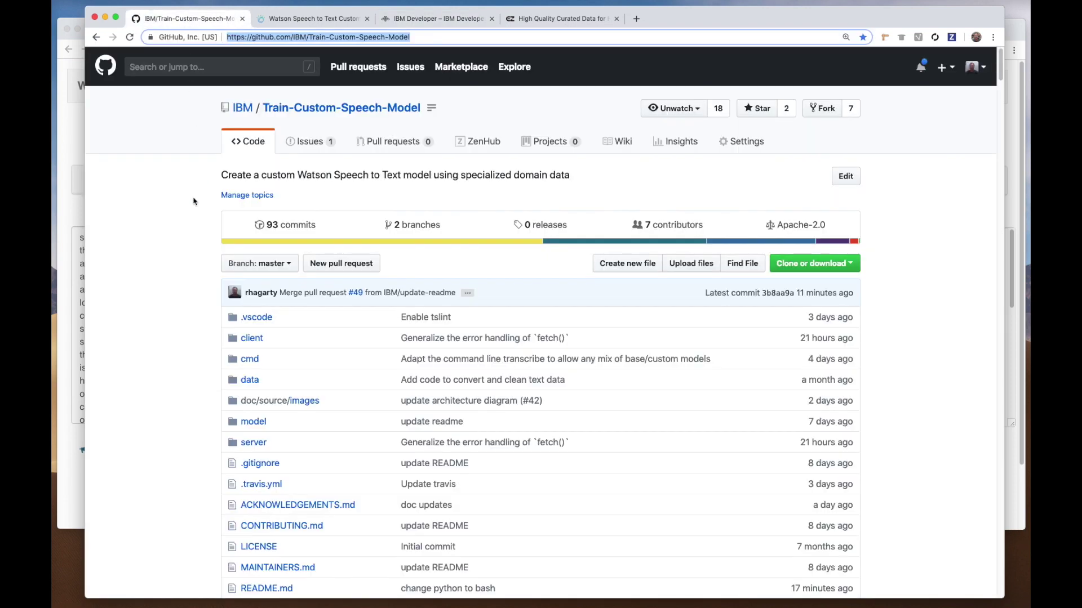
Step: Scroll the repository README through the overview, architecture diagram and Flow section to Featured technologies
scroll(186, 307, "down", 5)
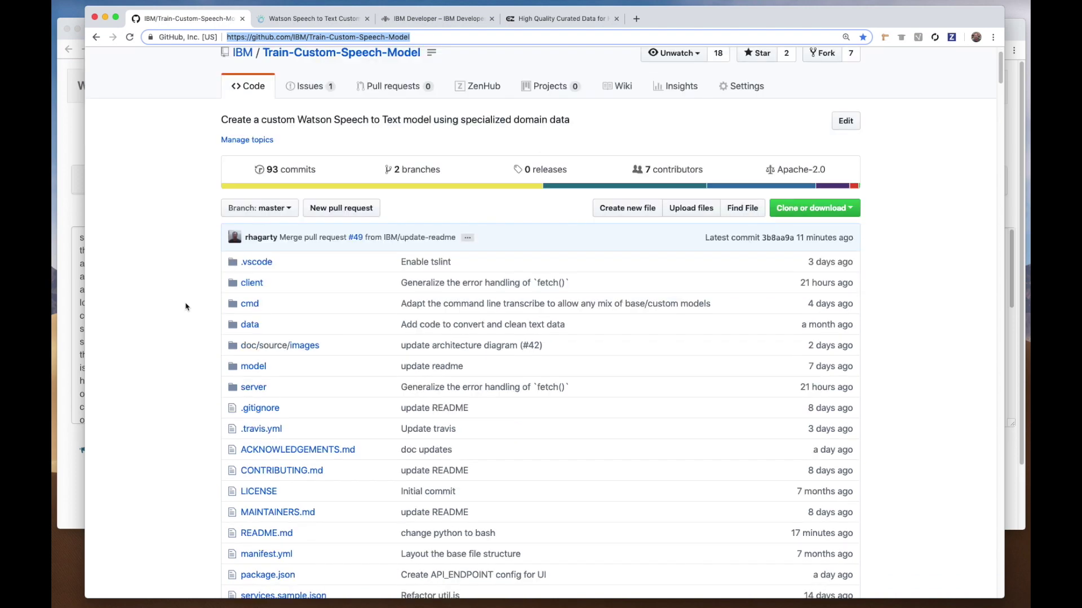
scroll(186, 307, "down", 7)
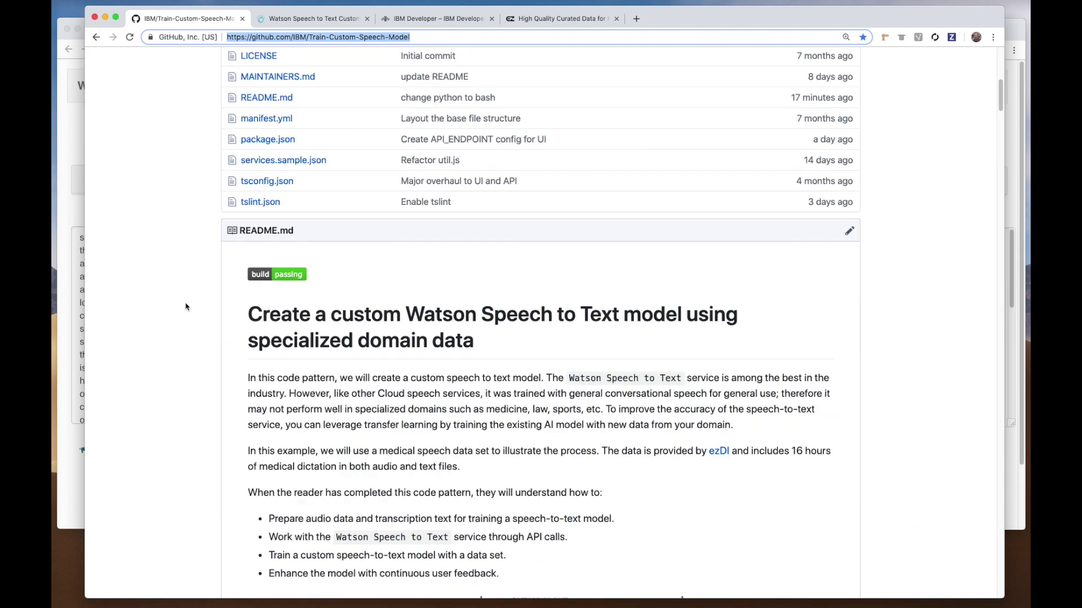
scroll(186, 307, "down", 4)
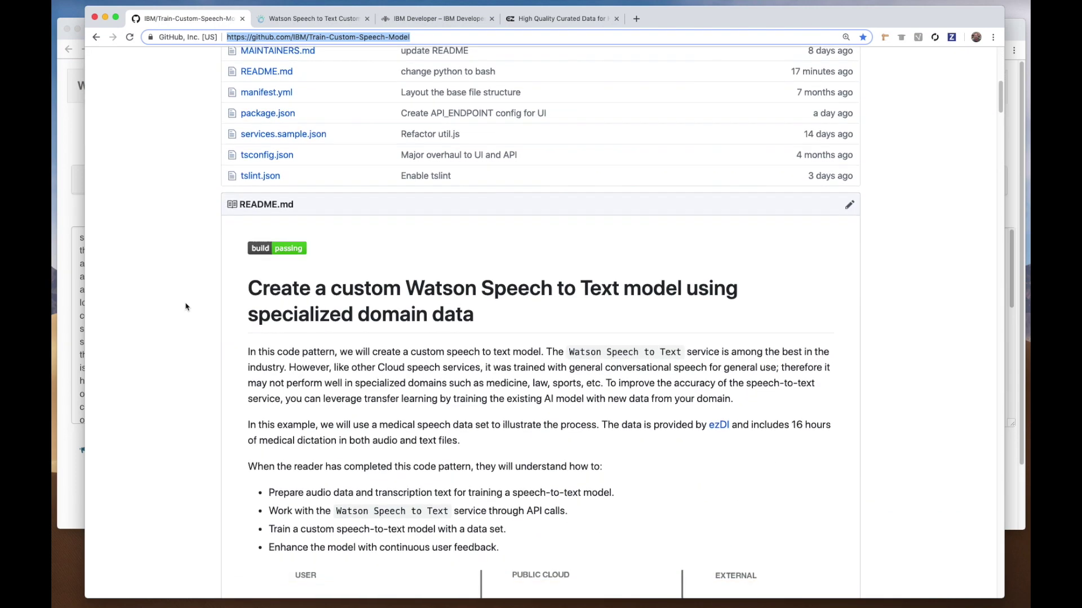
scroll(186, 307, "down", 5)
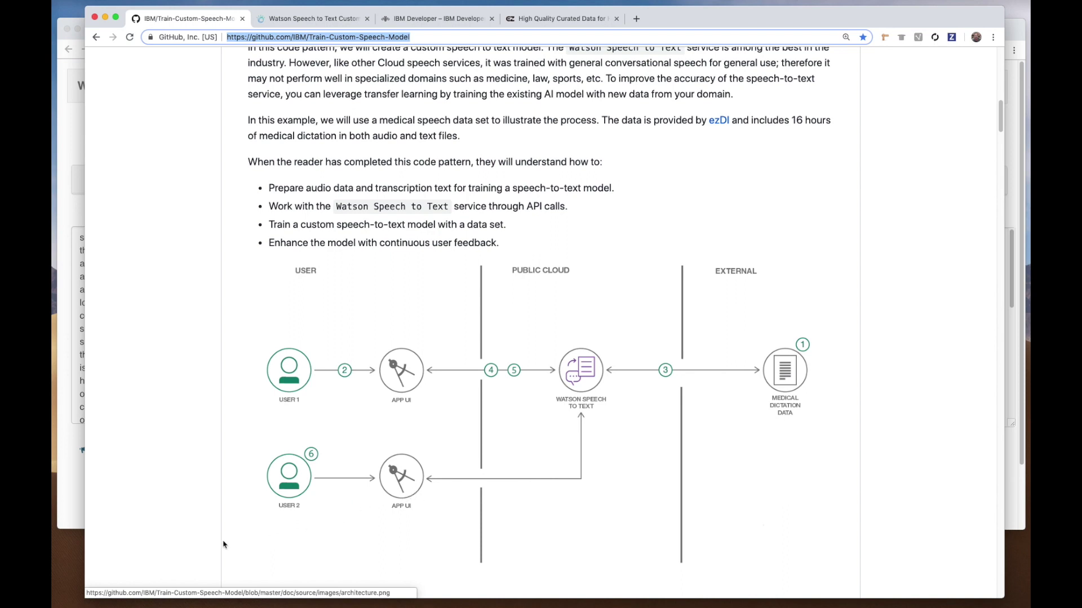
scroll(223, 542, "down", 10)
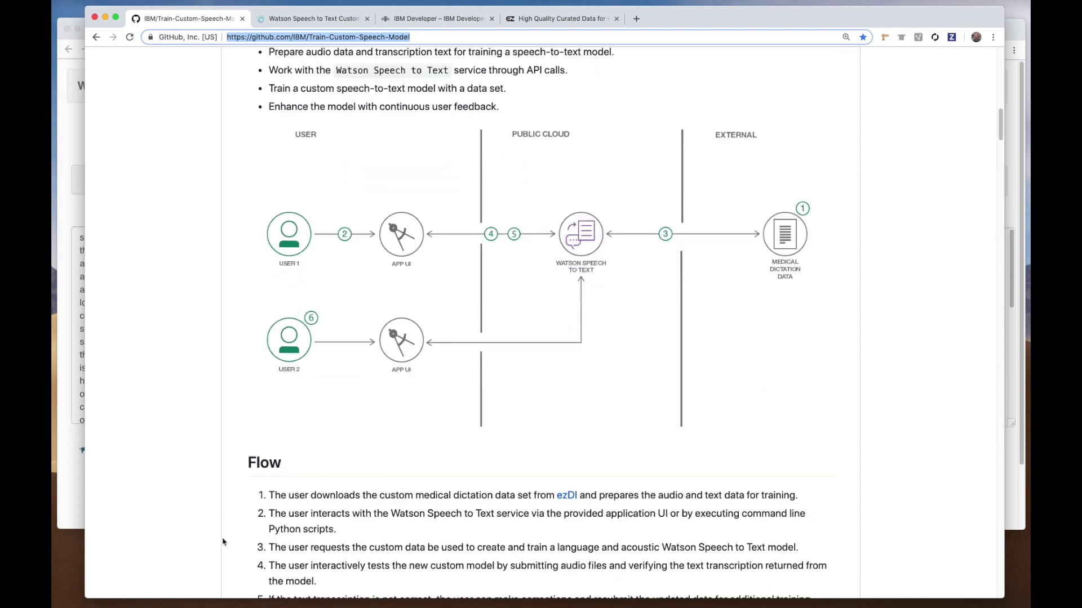
scroll(223, 542, "down", 11)
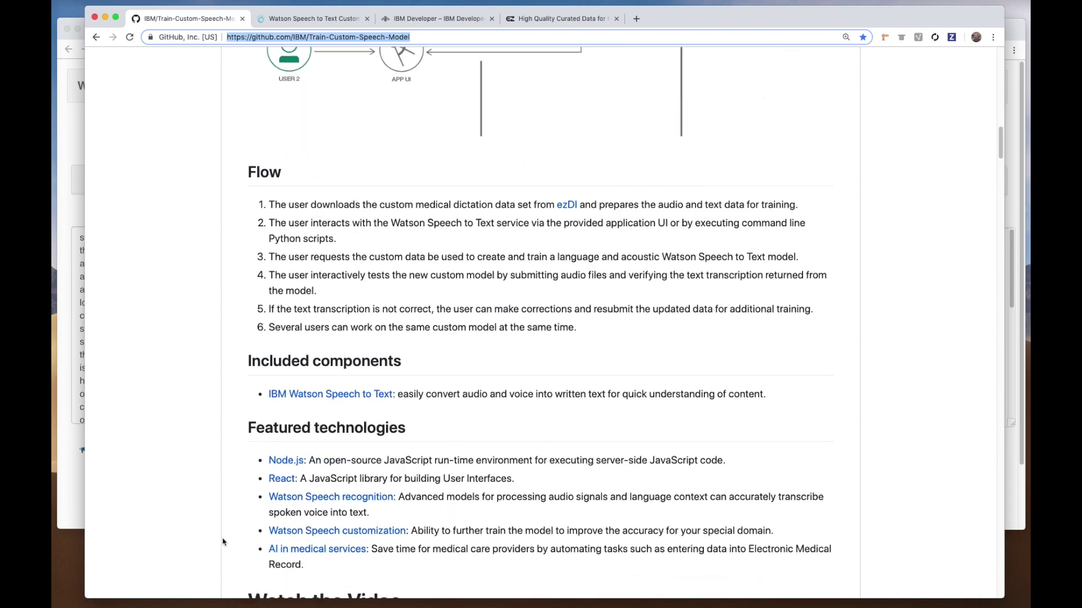
scroll(223, 543, "down", 2)
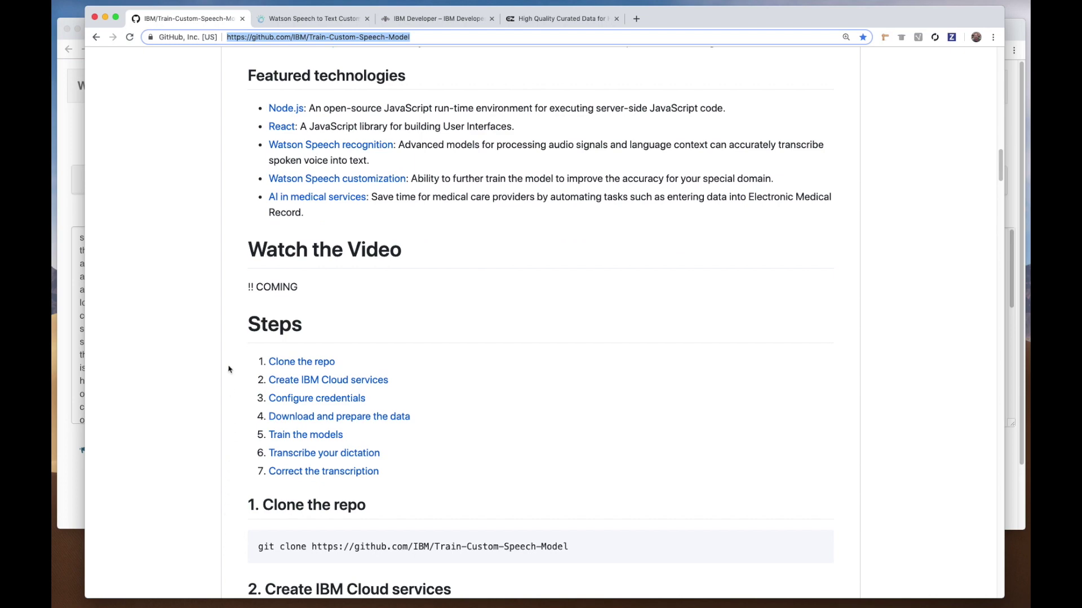
Step: Highlight the git clone command and the Create IBM Cloud services and Download and prepare the data headings
scroll(221, 514, "down", 3)
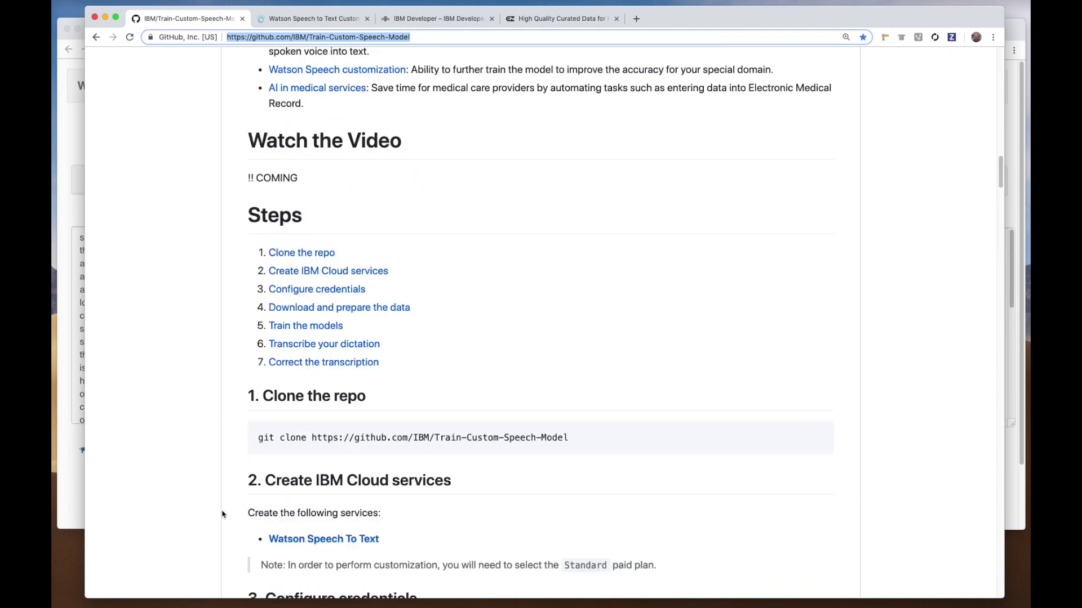
left_click_drag(258, 439, 575, 441)
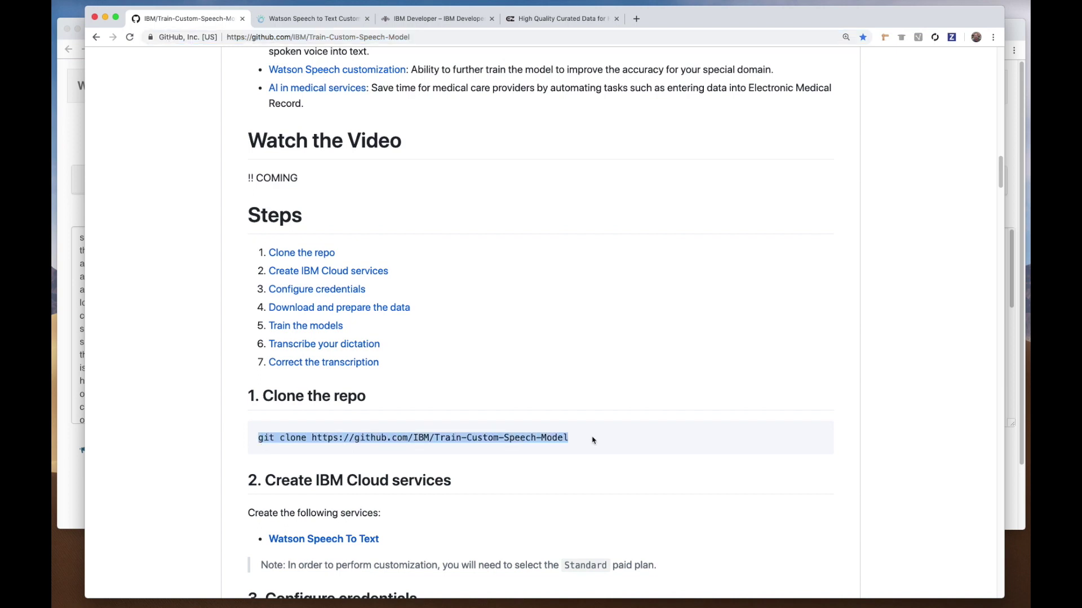
scroll(593, 483, "down", 3)
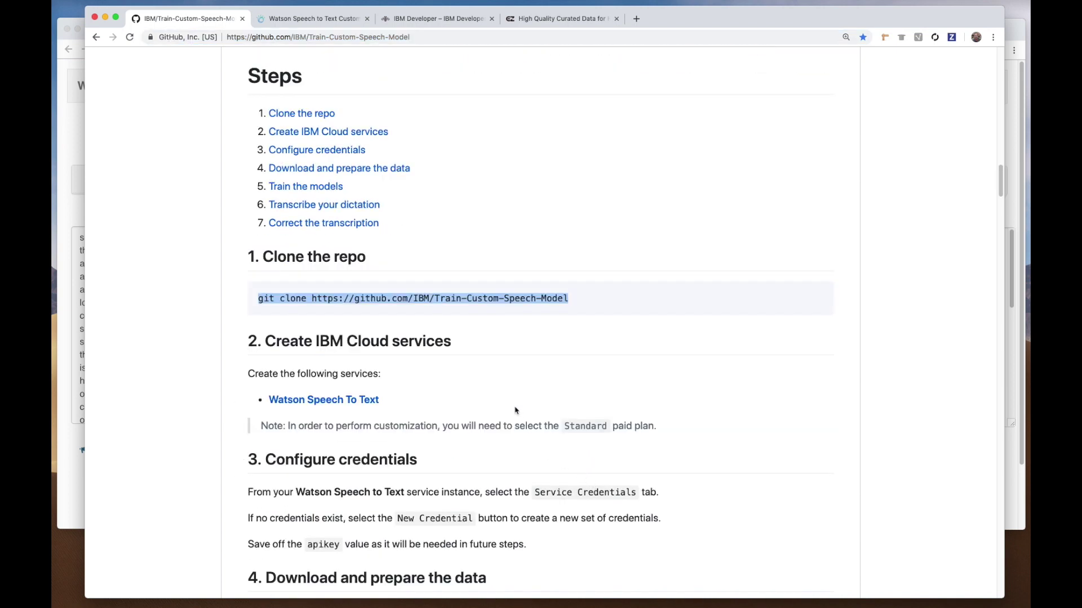
left_click(498, 351)
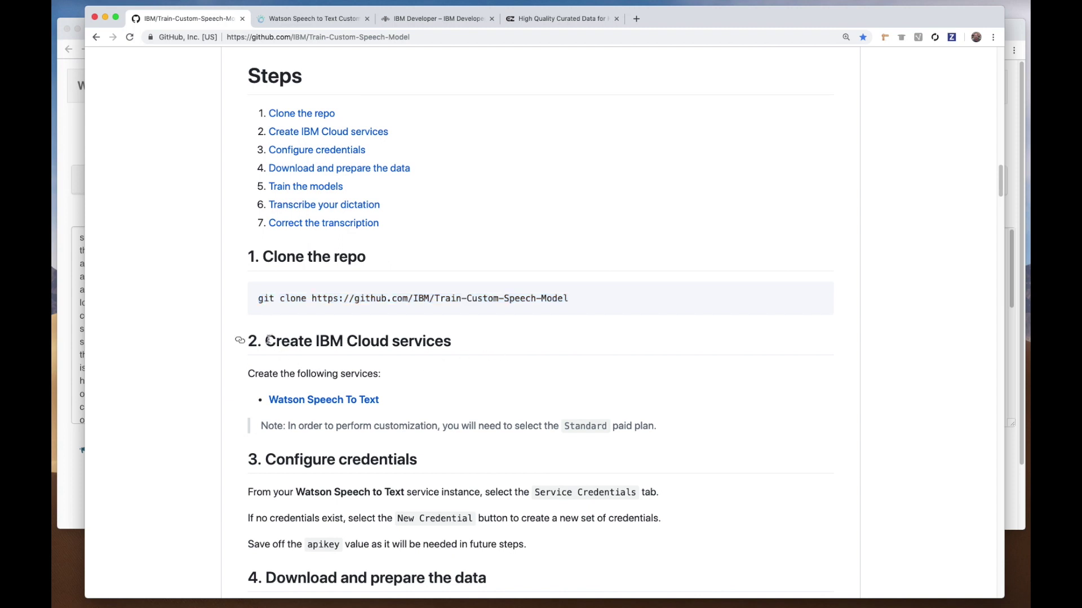
left_click_drag(268, 339, 454, 338)
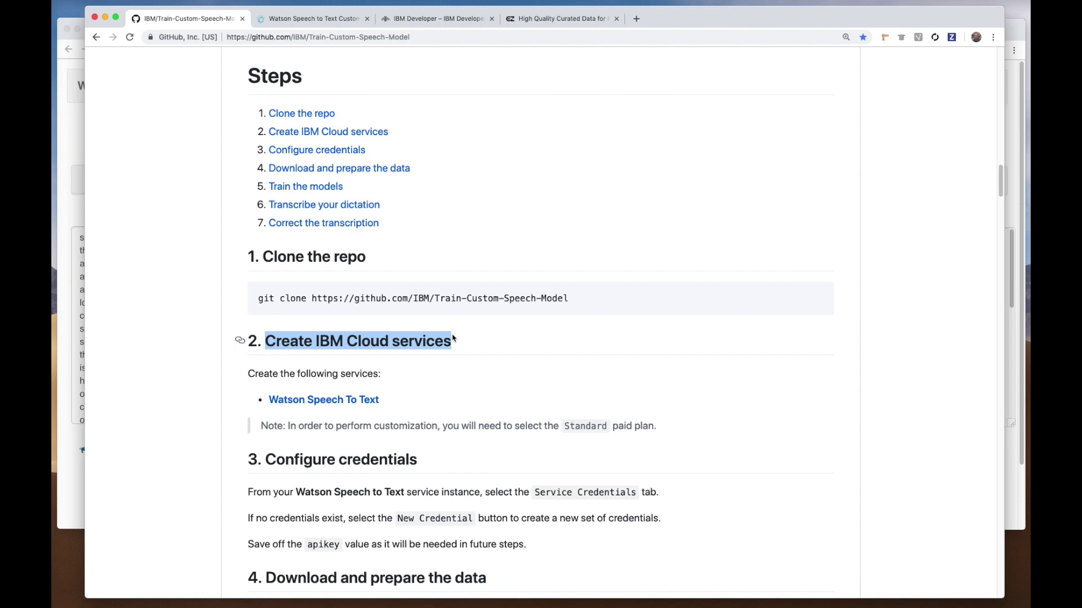
scroll(221, 450, "down", 4)
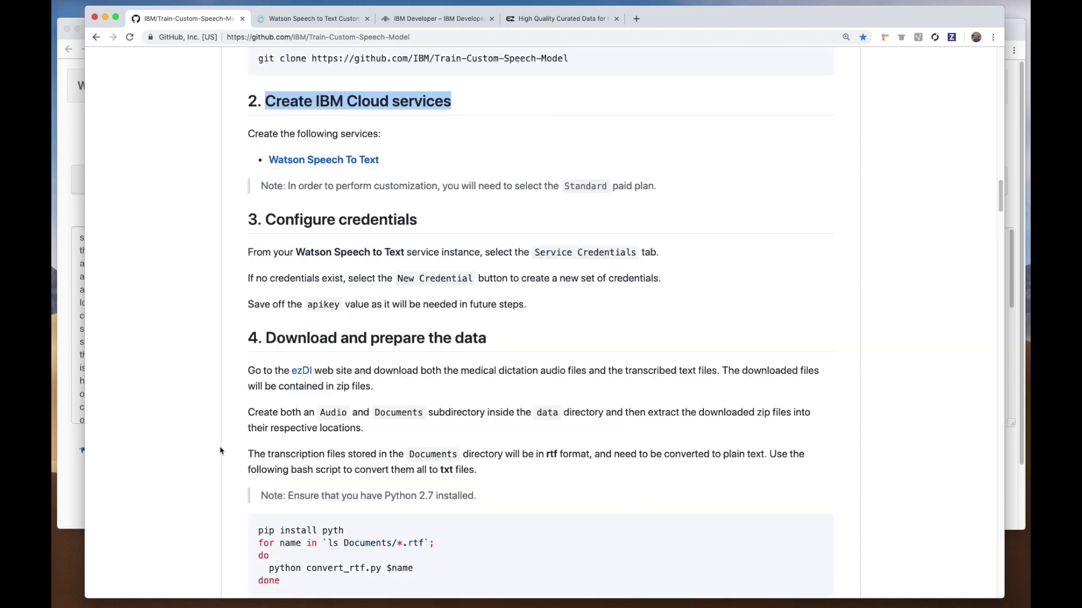
left_click_drag(266, 338, 494, 339)
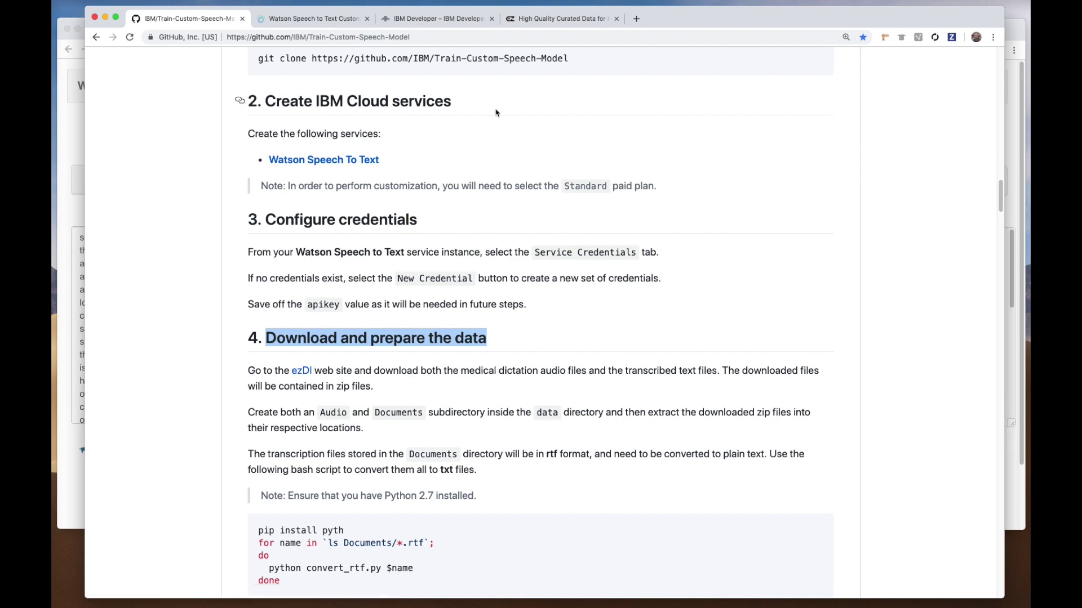
Step: Check the ezDI open datasets page, then return to the README's data preparation step
left_click(551, 21)
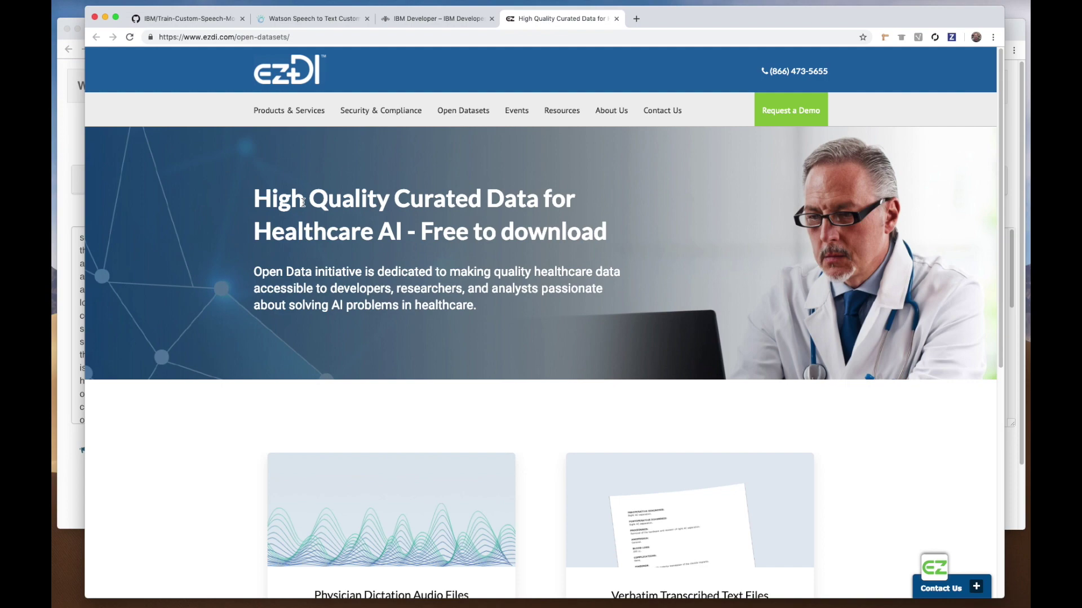
key("super+1")
scroll(259, 327, "down", 5)
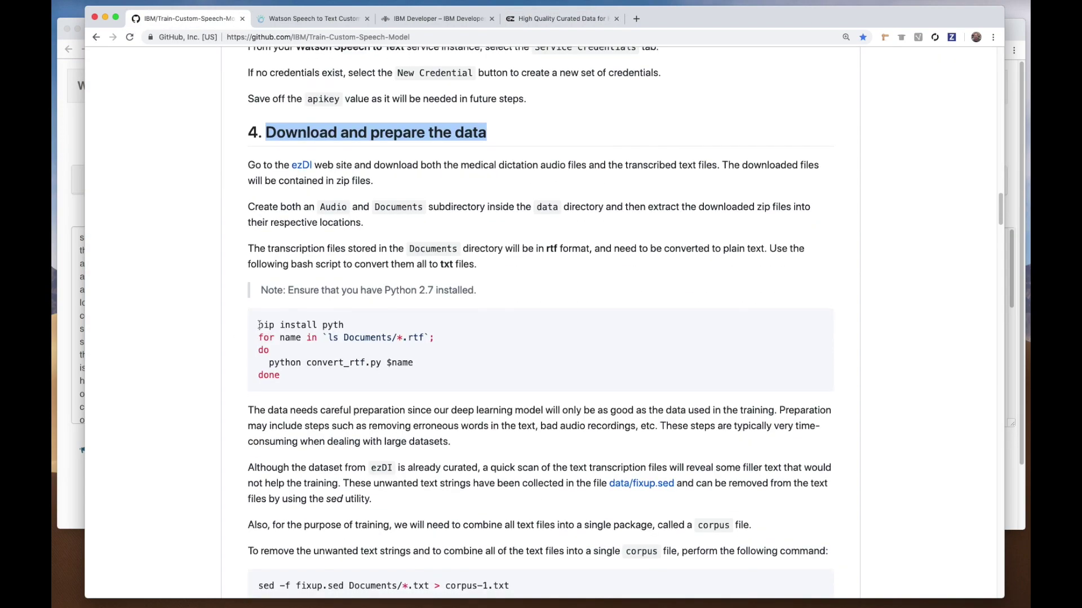
left_click_drag(259, 325, 496, 348)
Step: Select the three zip commands and highlight the Train the models and Run the application headings
scroll(271, 360, "down", 4)
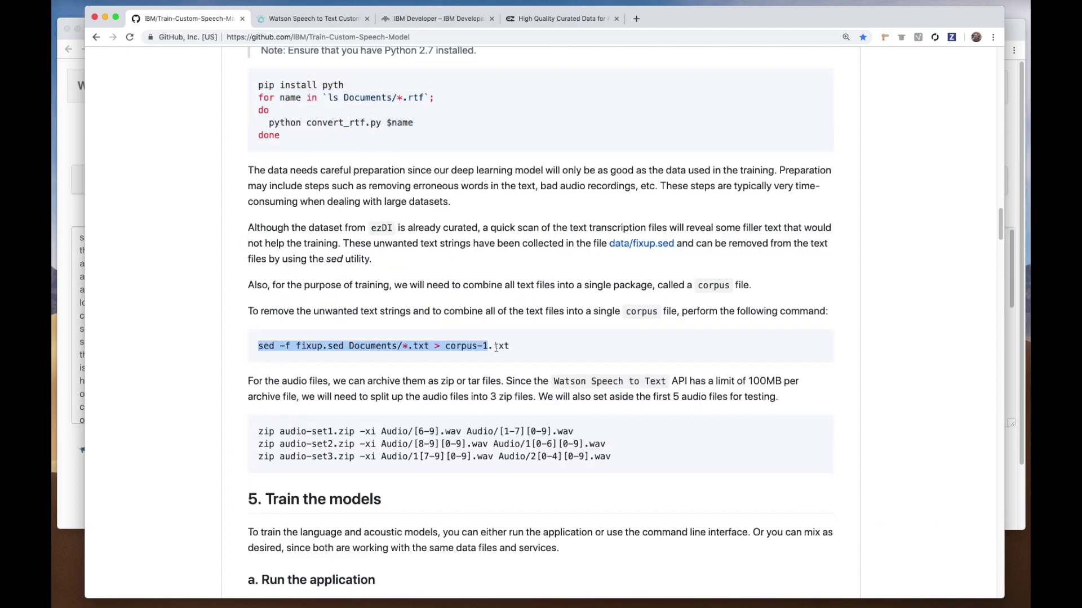
left_click_drag(259, 431, 607, 478)
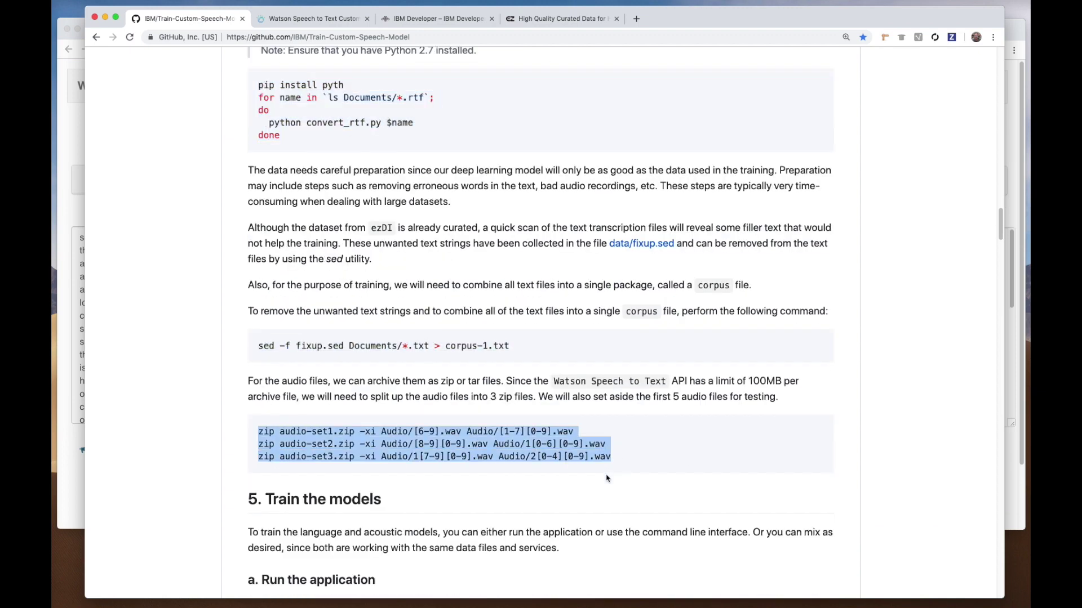
left_click(240, 473)
scroll(240, 473, "down", 3)
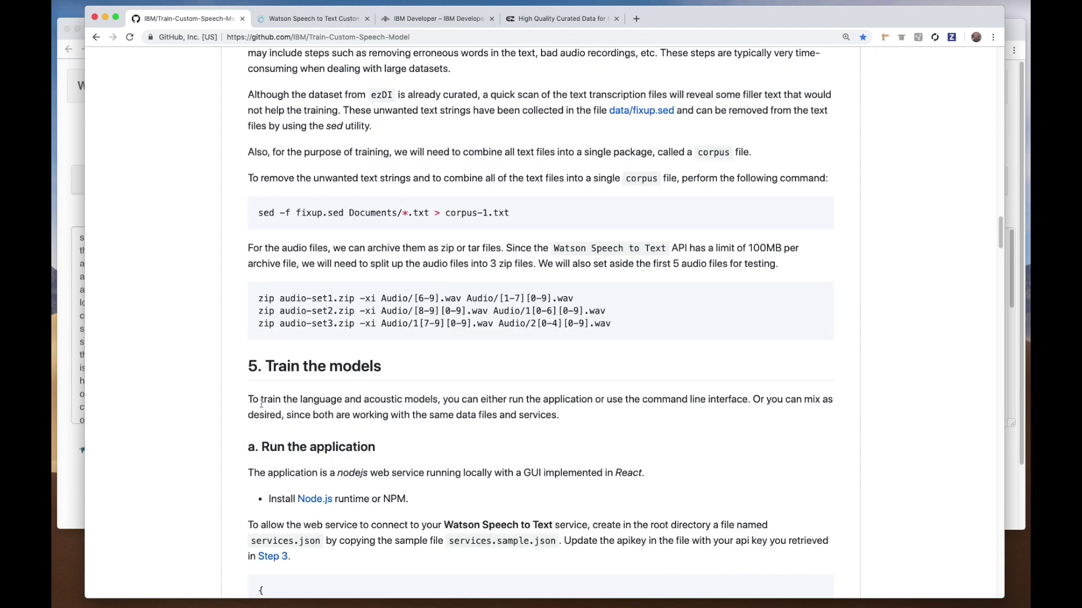
left_click_drag(267, 367, 398, 362)
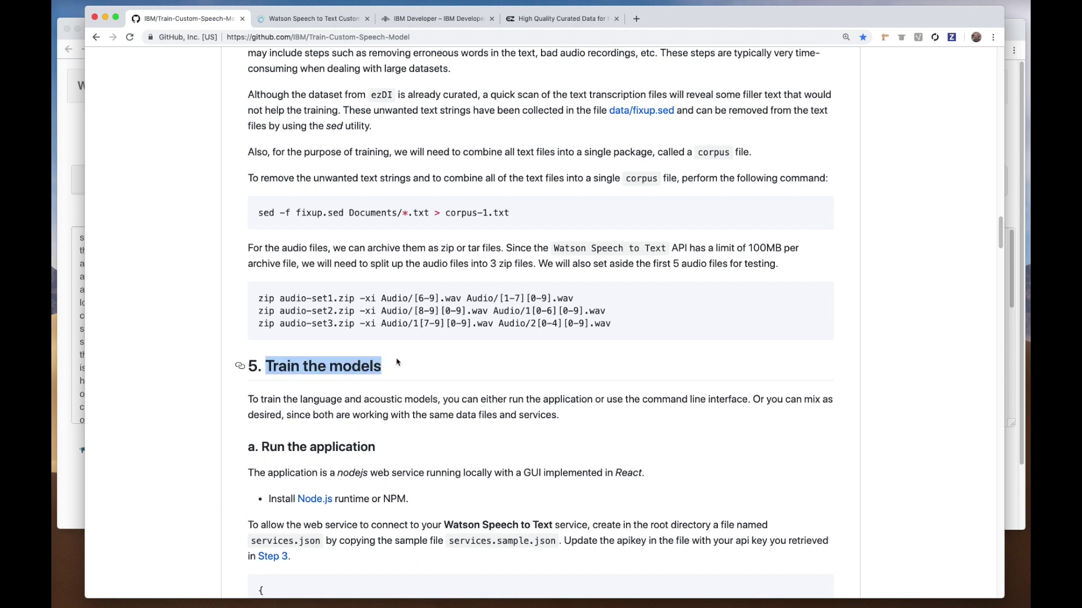
left_click(388, 454)
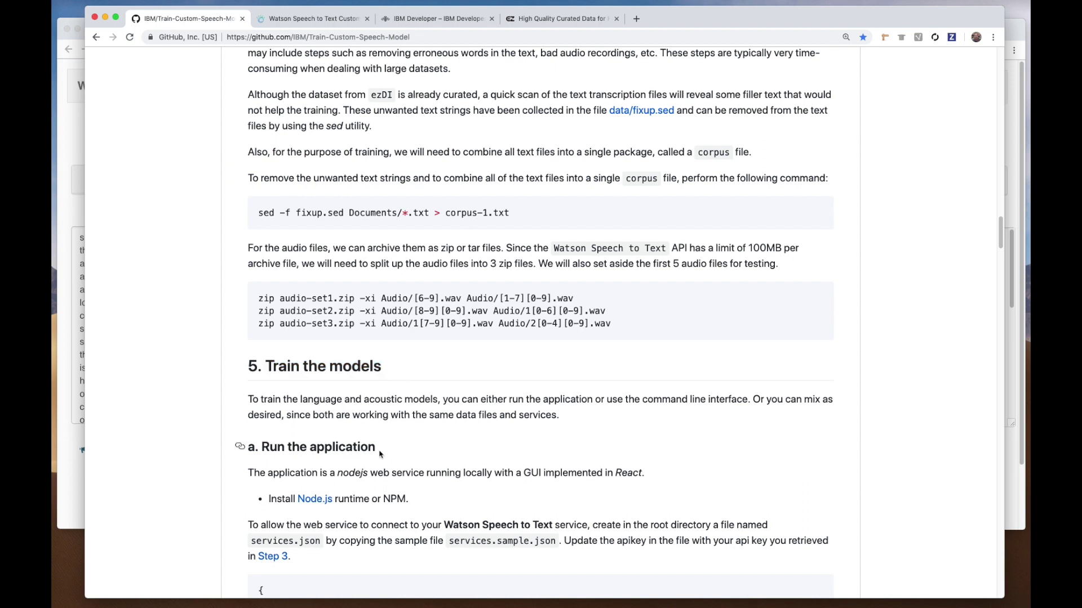
left_click_drag(376, 447, 263, 449)
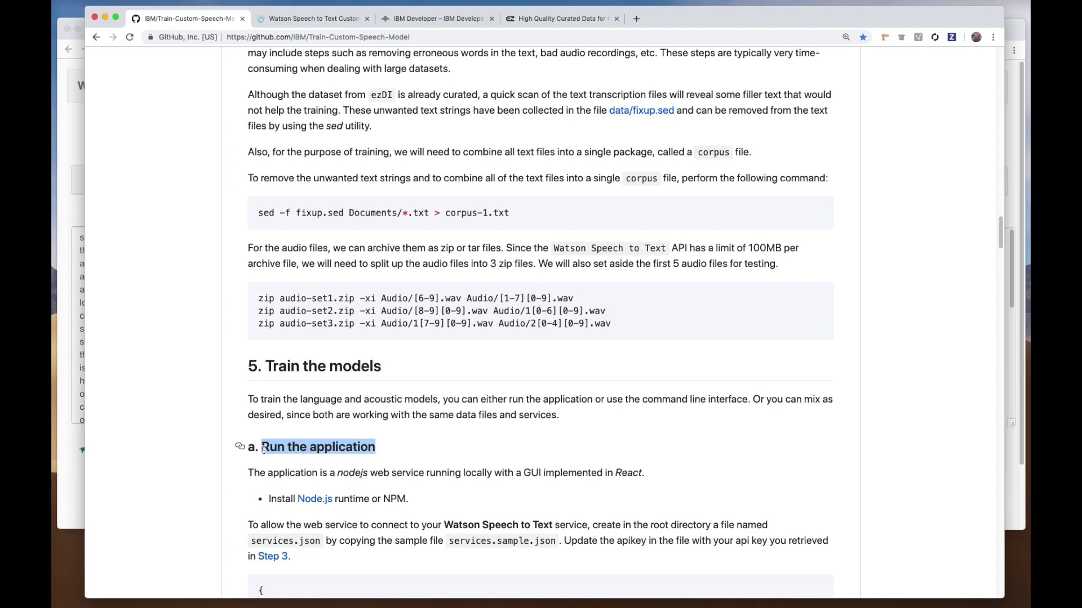
scroll(218, 494, "down", 5)
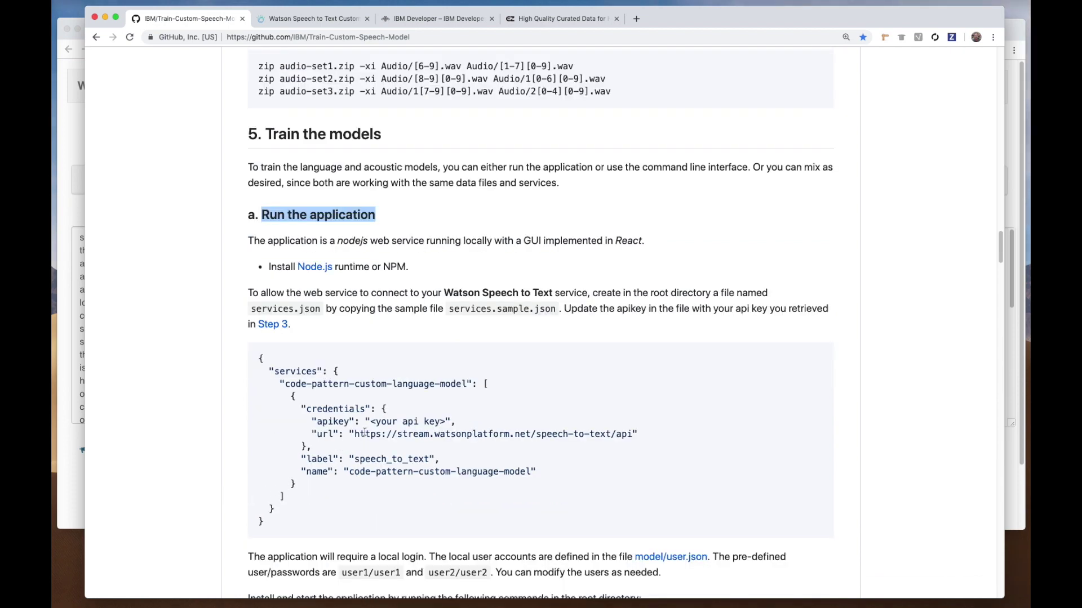
Step: Highlight the services.json api key placeholder and the npm install / npm run dev commands
left_click_drag(370, 422, 445, 421)
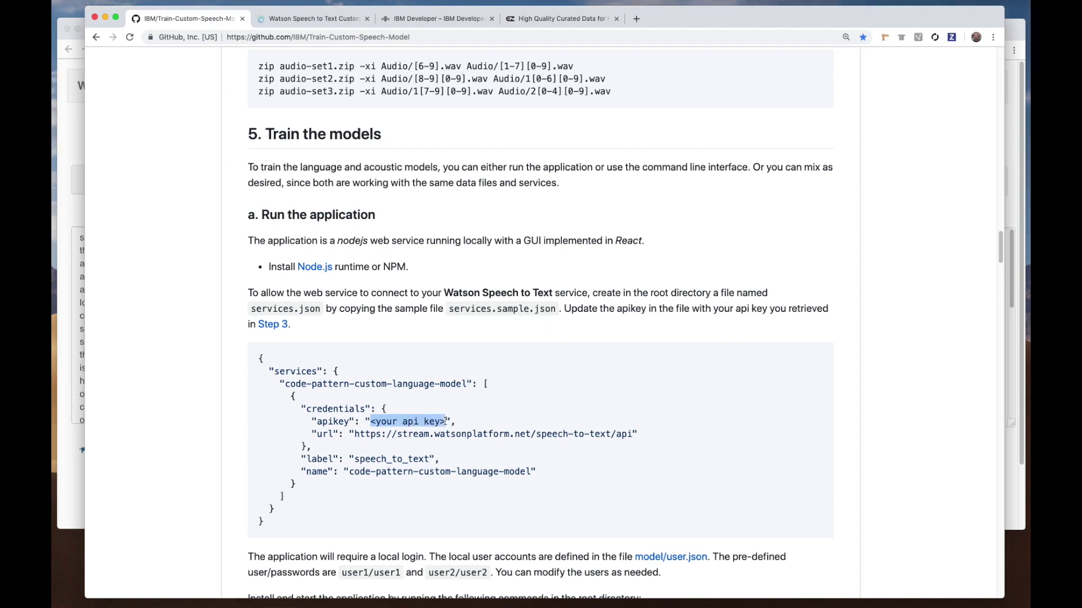
scroll(422, 479, "down", 3)
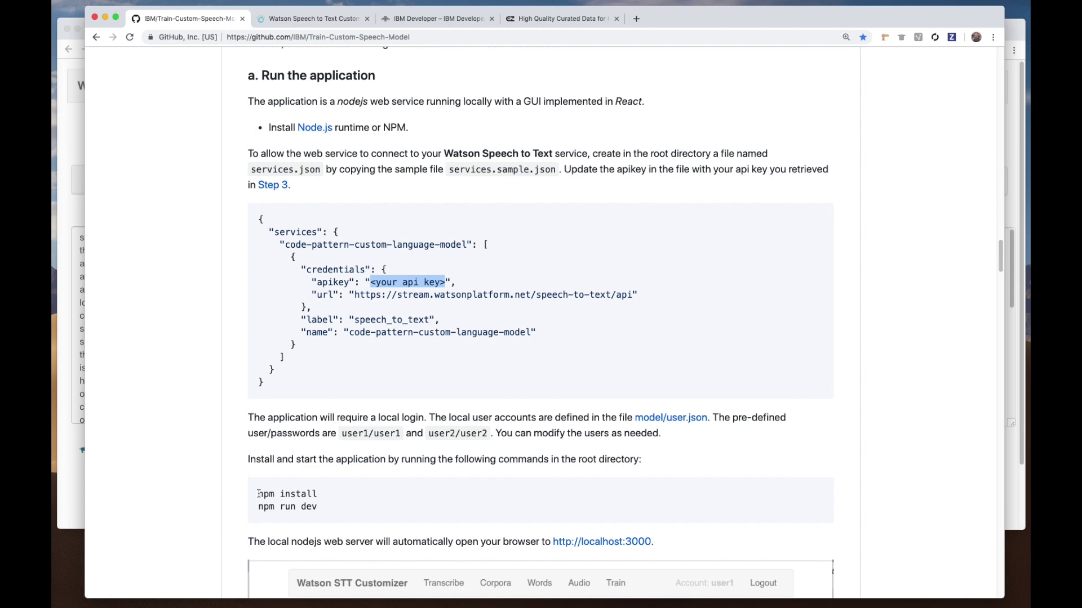
left_click_drag(259, 493, 320, 510)
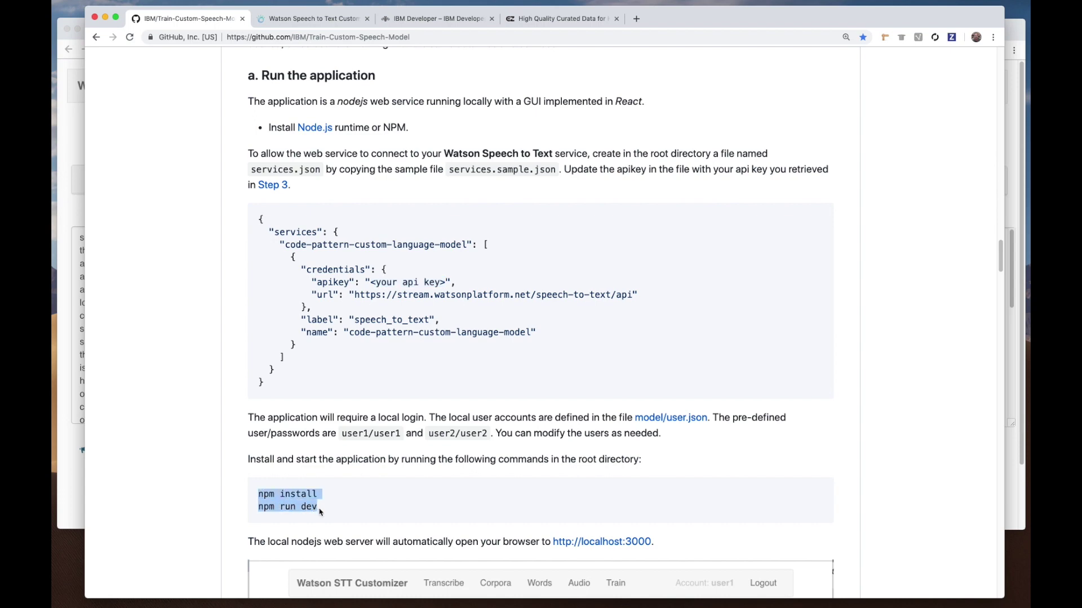
scroll(333, 510, "down", 5)
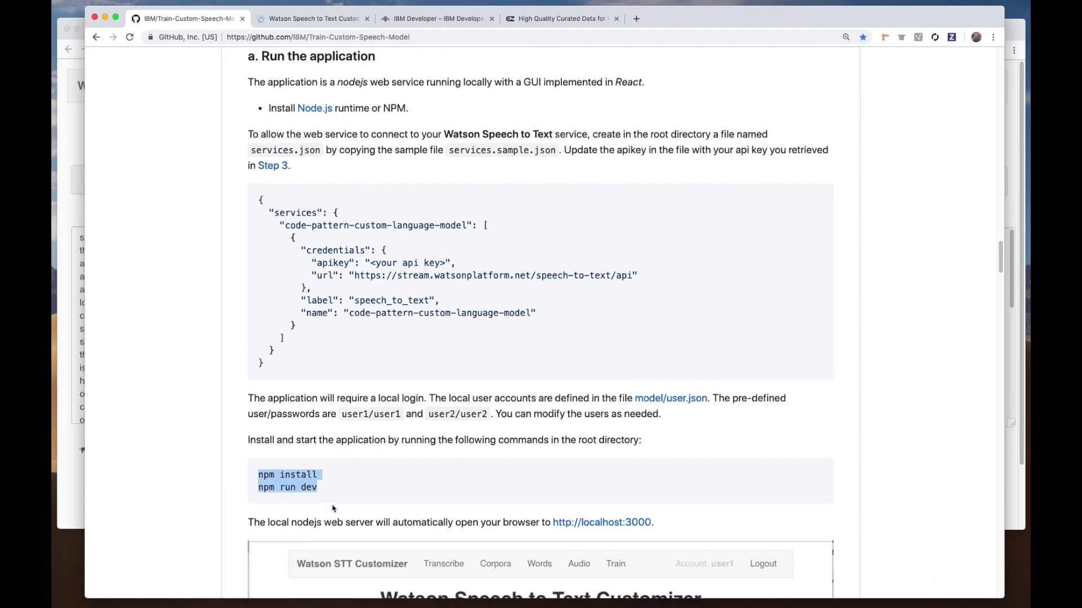
scroll(334, 509, "down", 2)
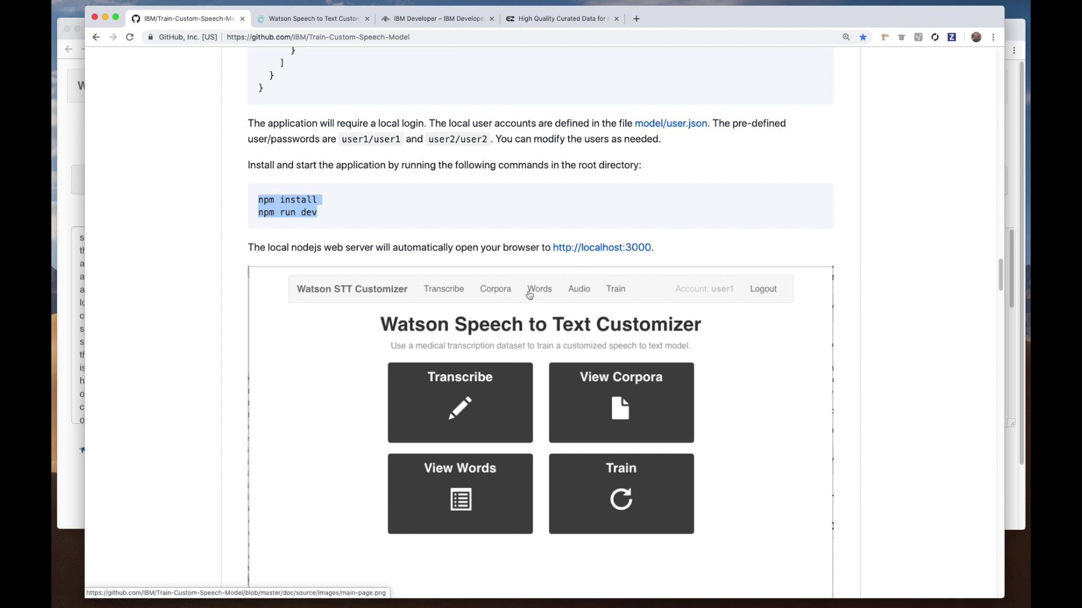
scroll(219, 529, "down", 7)
scroll(221, 527, "down", 10)
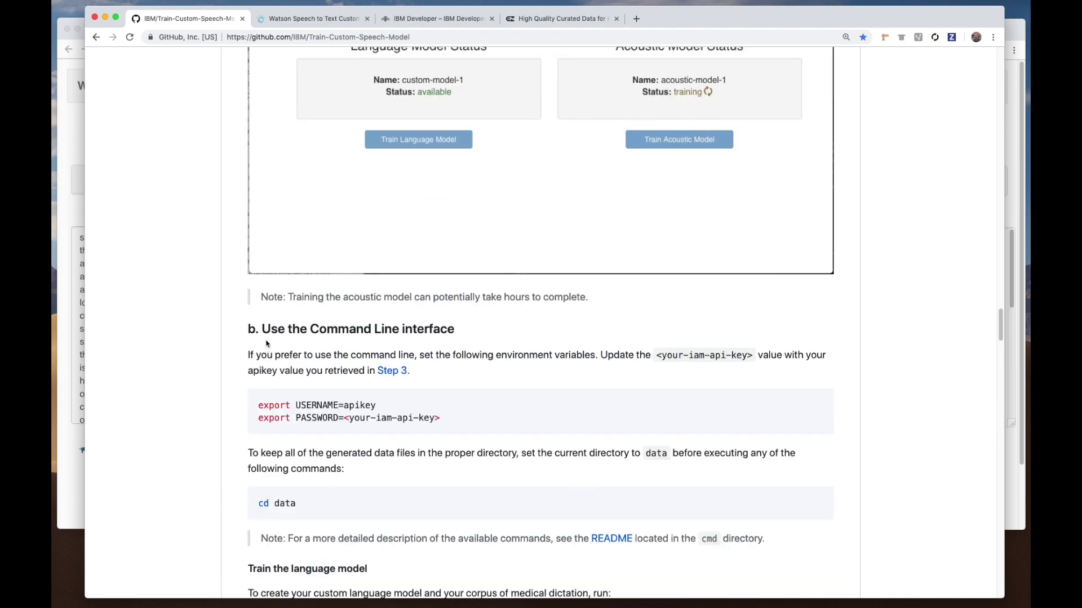
Step: Highlight the command line heading, the USERNAME/PASSWORD export lines and the export LANGUAGE_ID line
left_click_drag(262, 332, 459, 334)
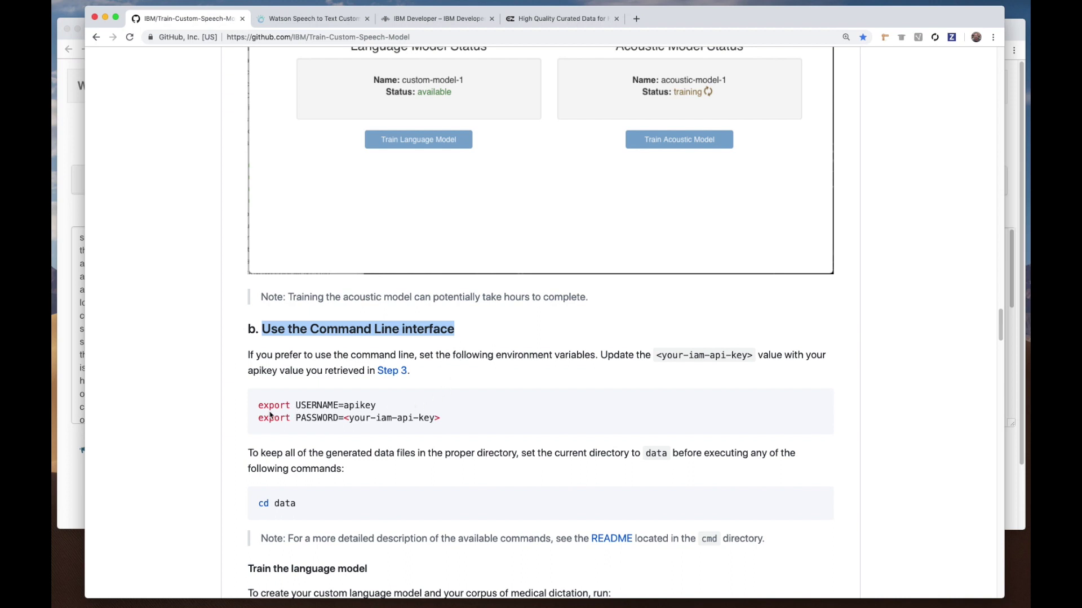
left_click_drag(259, 407, 451, 424)
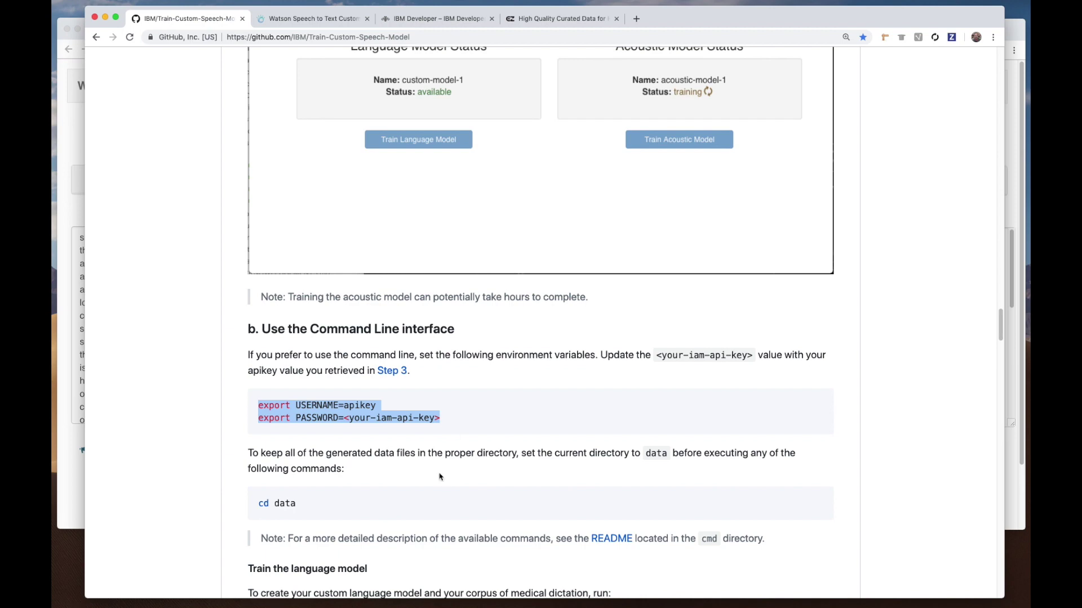
scroll(440, 477, "down", 5)
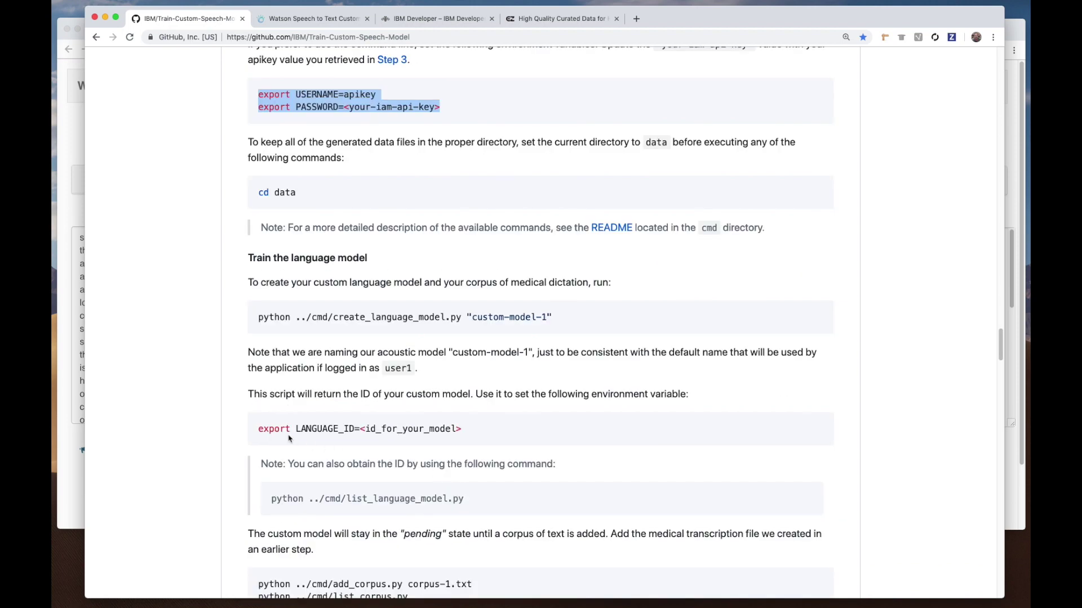
left_click_drag(259, 429, 461, 429)
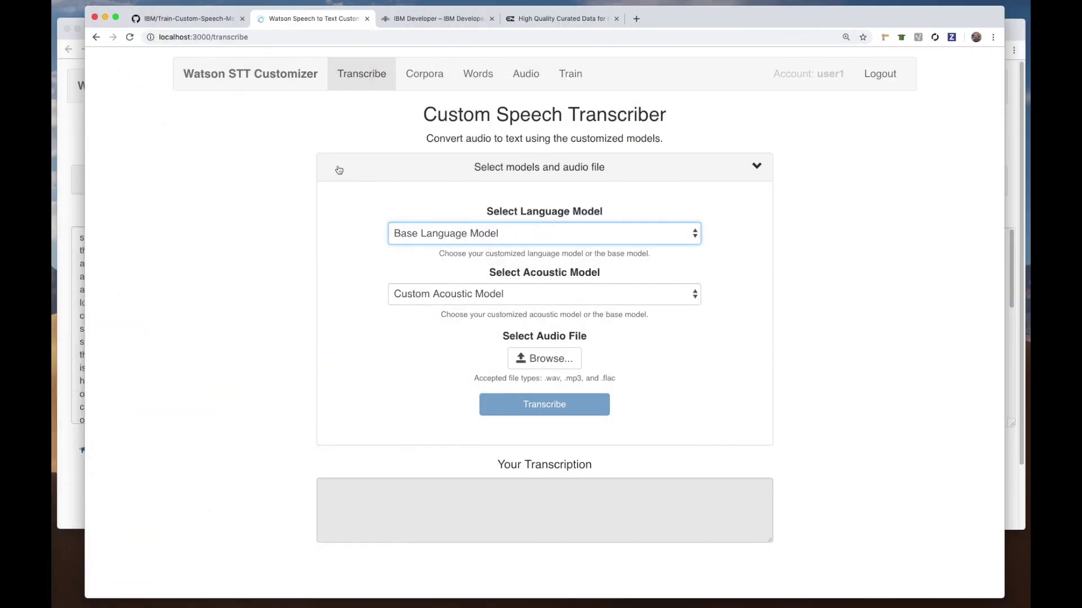
Step: View the Corpora list, then the Audio Resource List with audio-set1.zip through audio-set3.zip
left_click(426, 78)
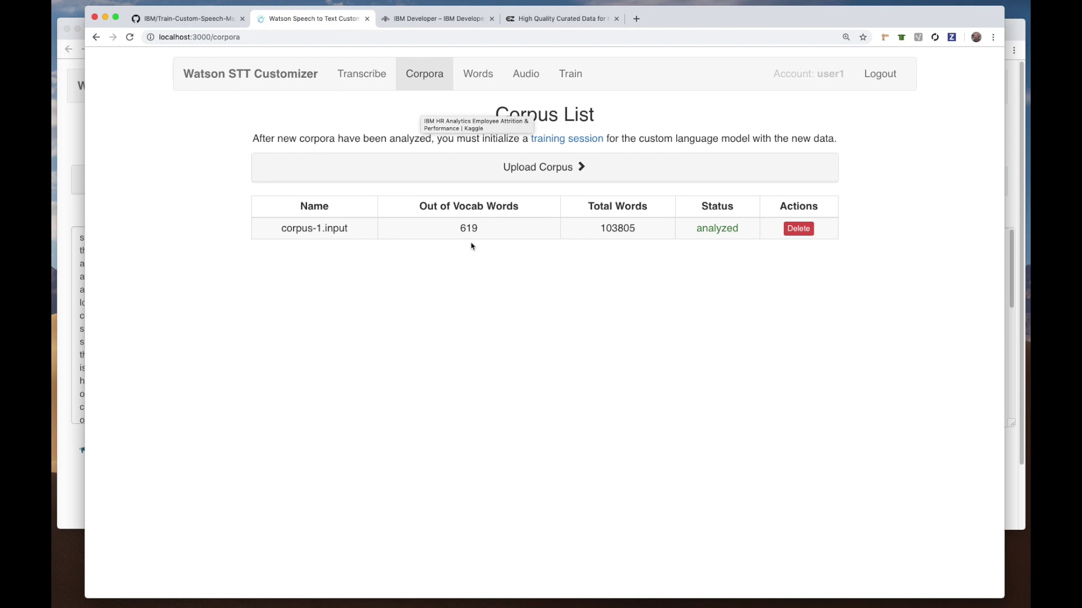
left_click(529, 80)
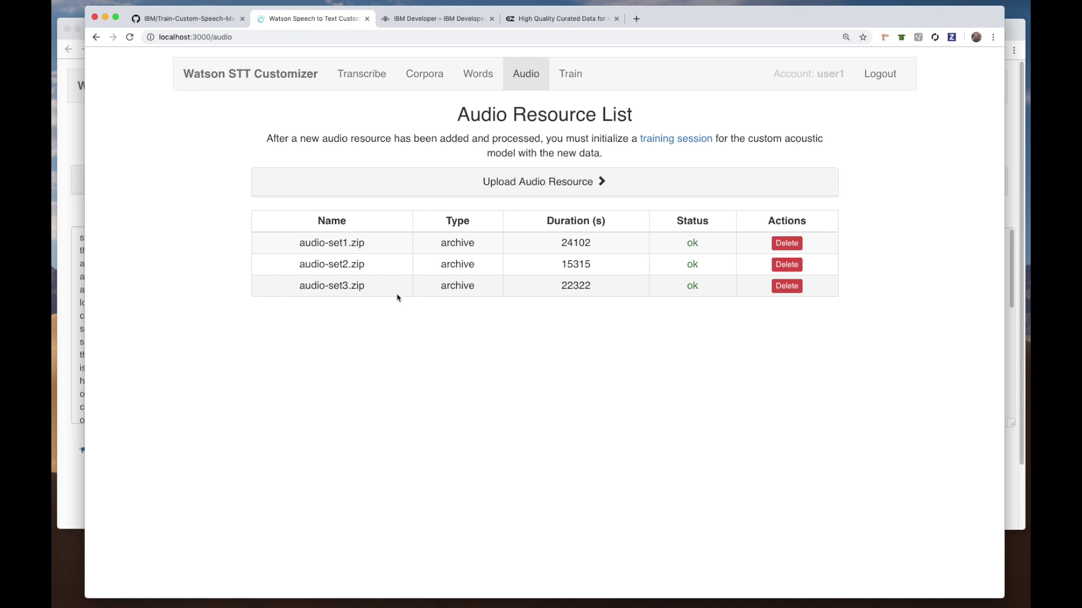
Step: Check both custom models on the Train page, browse the 619-word list, and return to the transcription
left_click(572, 77)
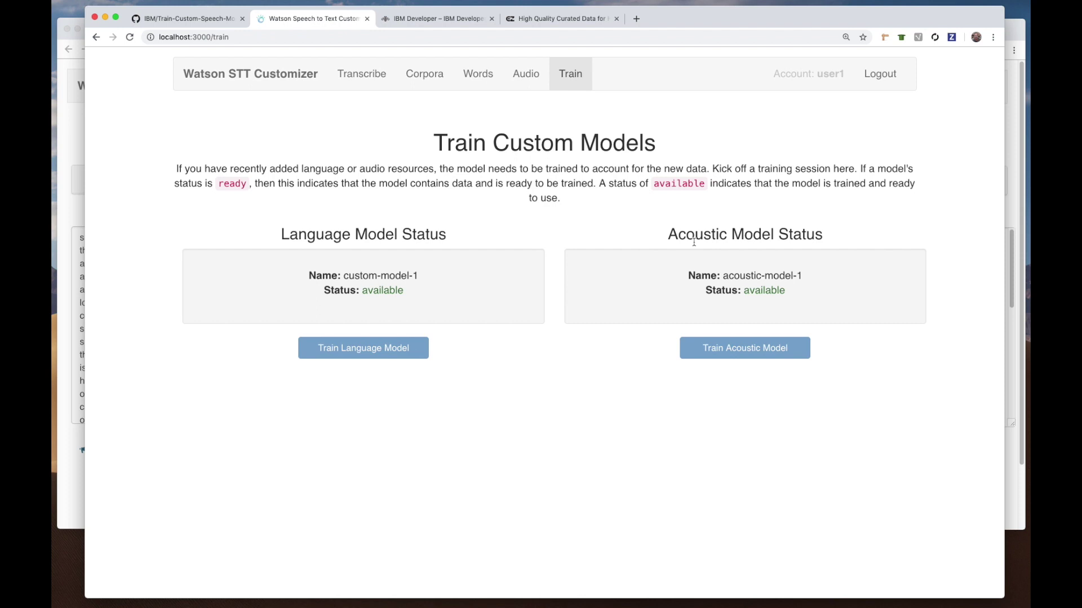
left_click(477, 77)
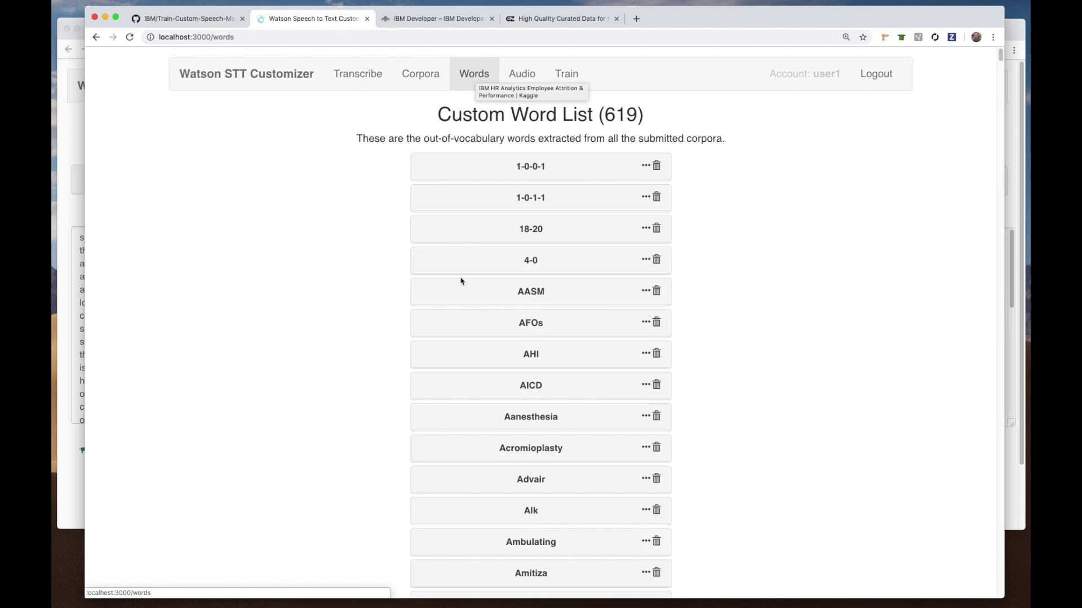
scroll(452, 310, "down", 3)
scroll(452, 309, "down", 7)
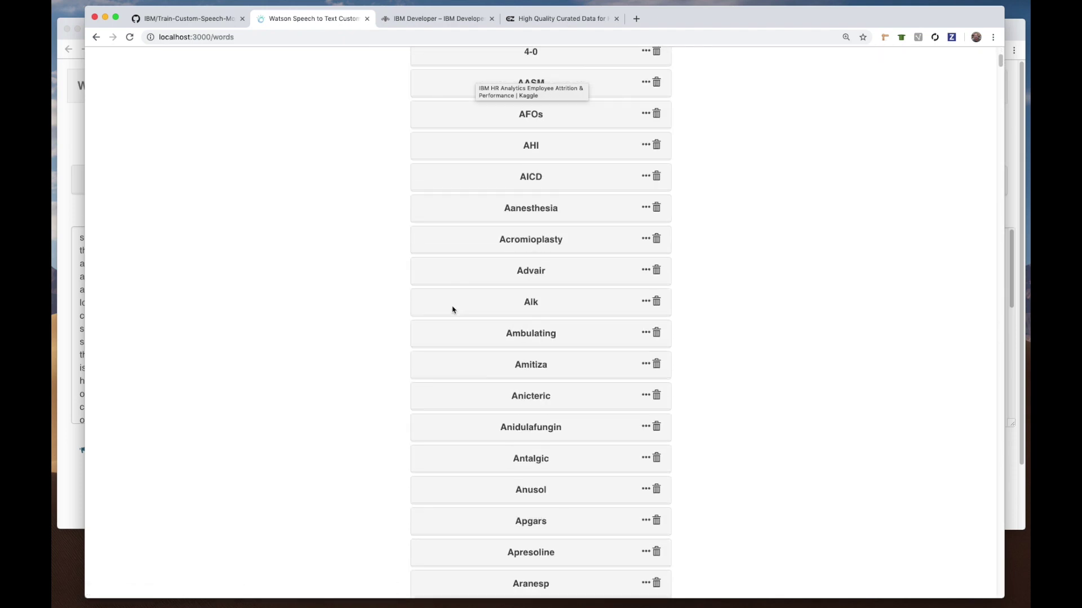
scroll(453, 309, "down", 2)
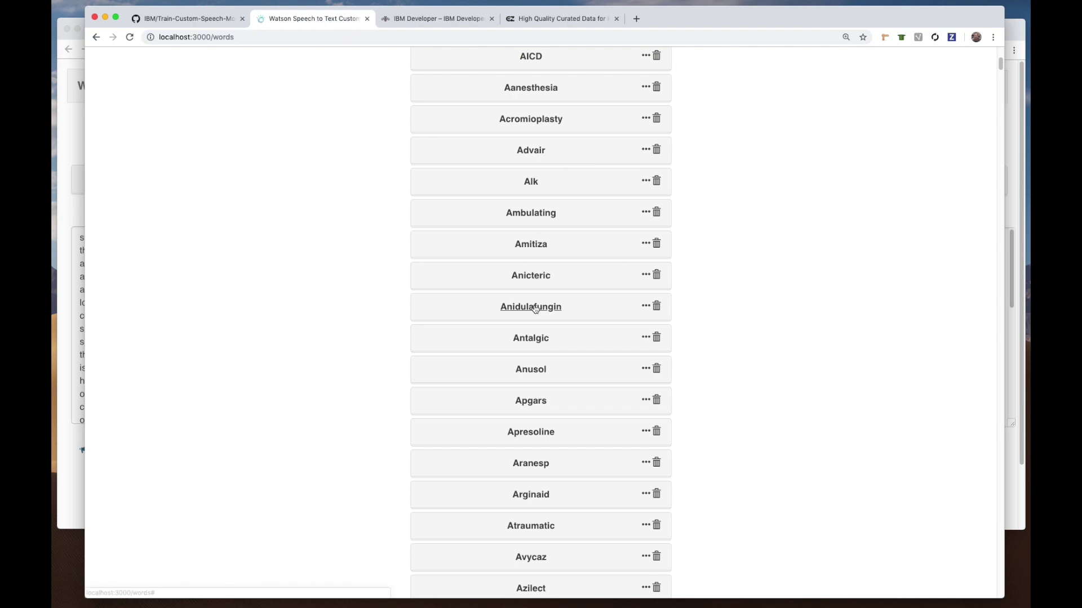
key("super+grave")
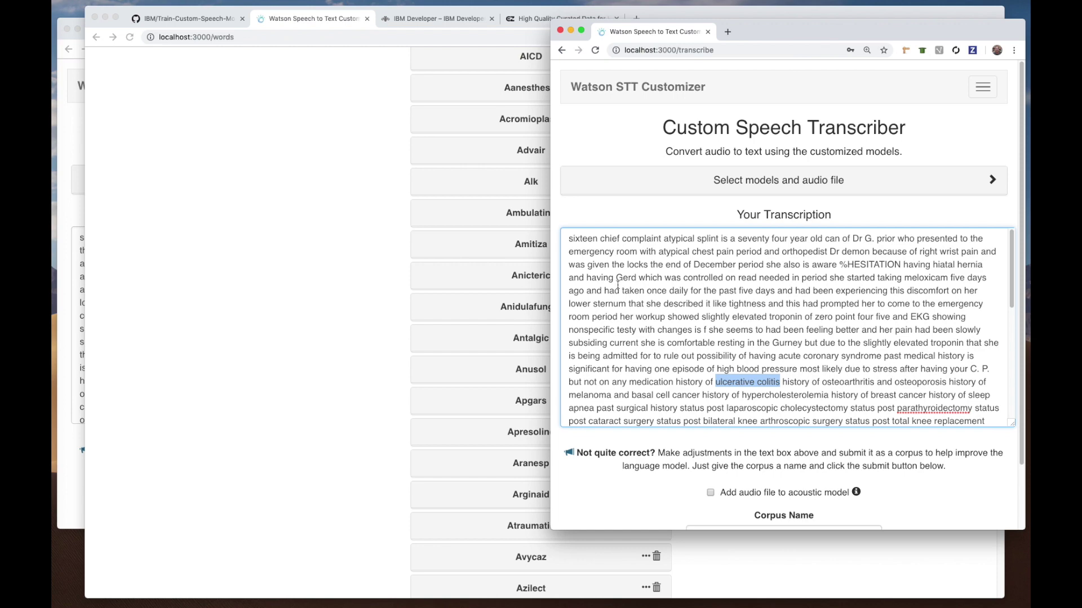
Step: Correct the misrecognised word 'proponent' to 'troponia' in the left transcript
left_click(67, 330)
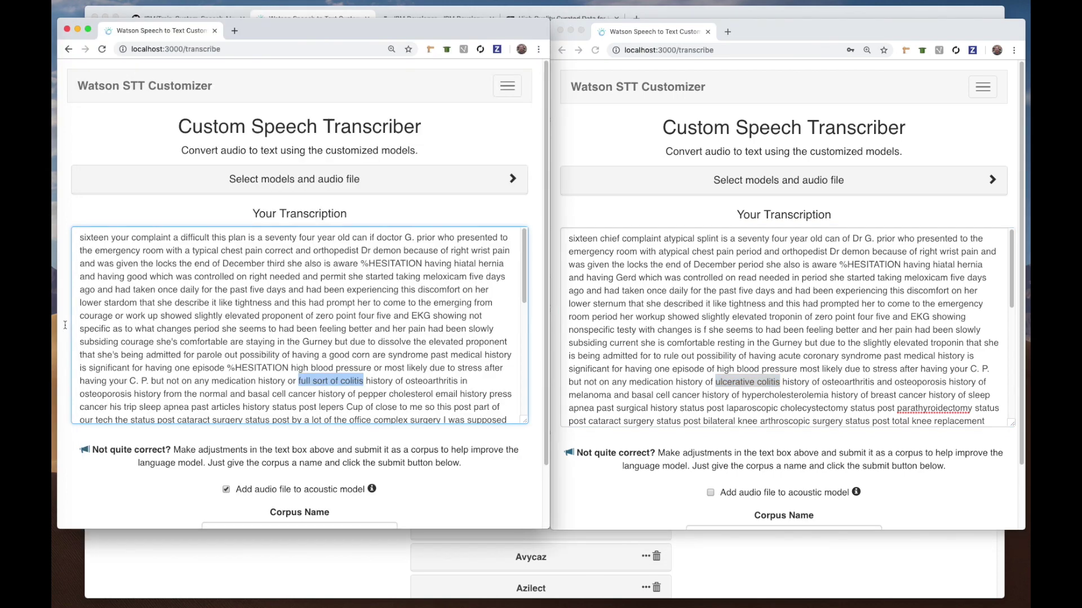
left_click(301, 311)
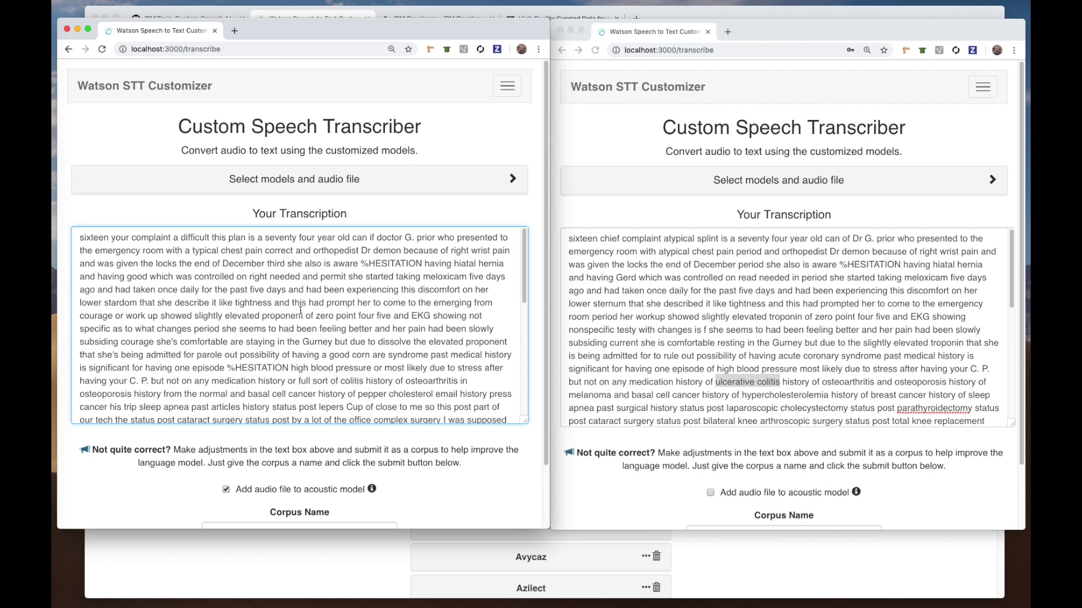
left_click_drag(261, 315, 303, 317)
type("to")
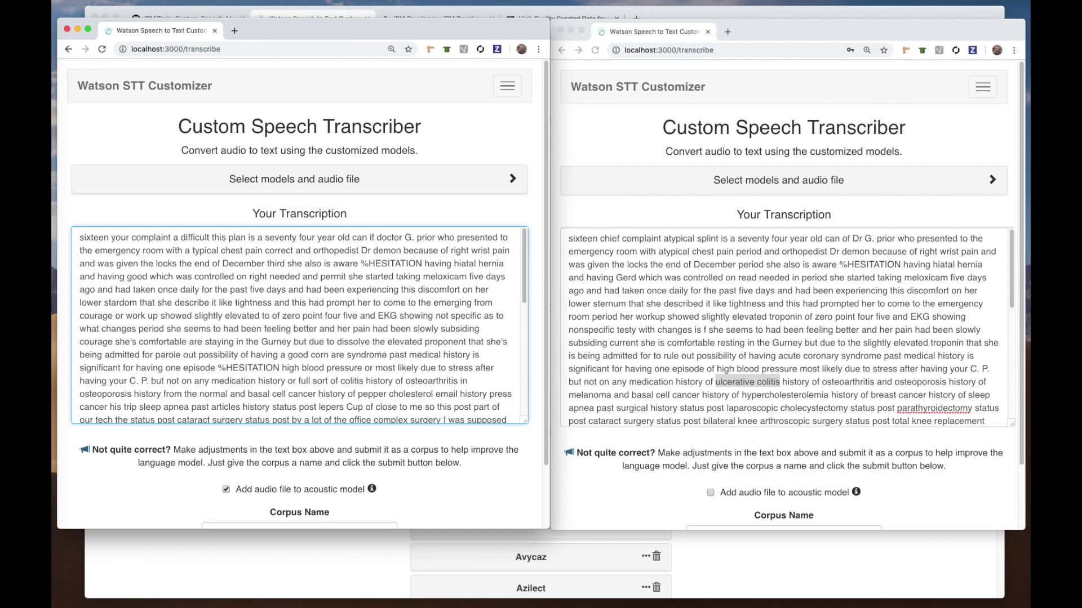
key("BackSpace")
type("roponia")
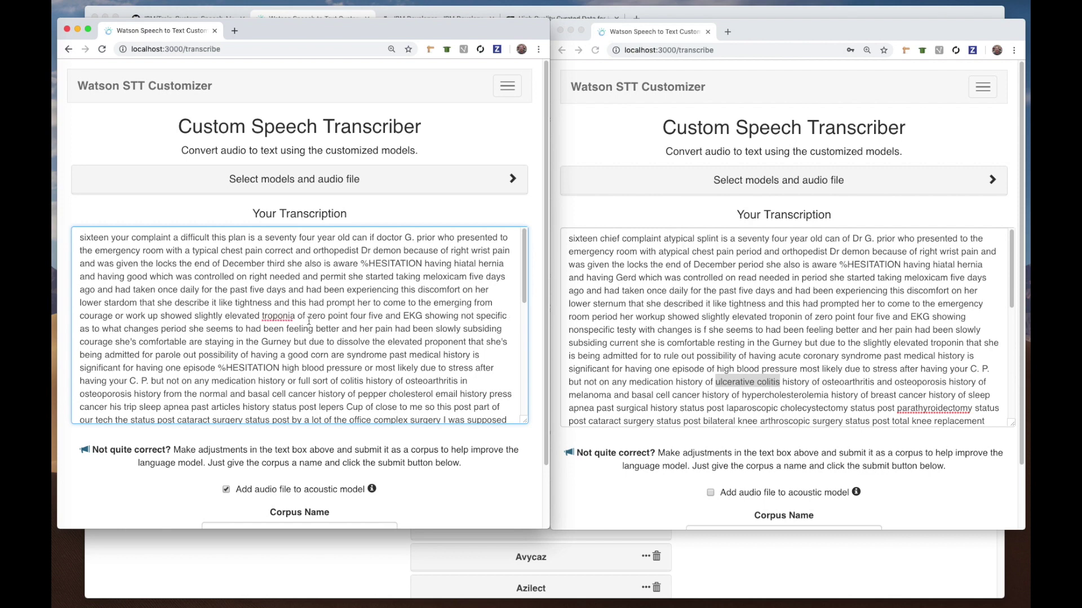
Step: Enter 'new.txt' as the corpus name
scroll(309, 320, "down", 3)
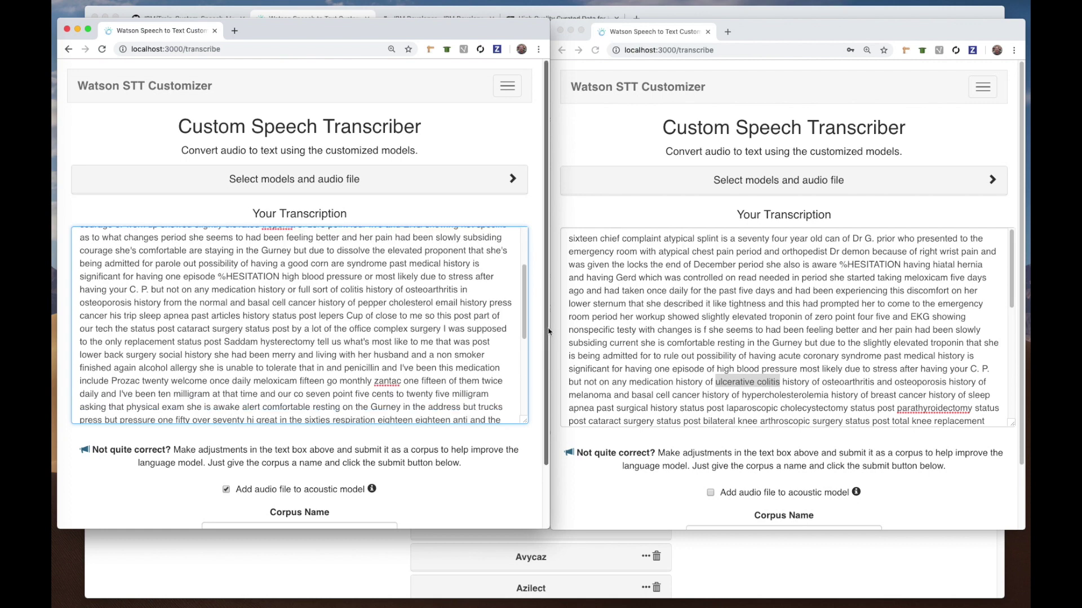
scroll(271, 458, "down", 3)
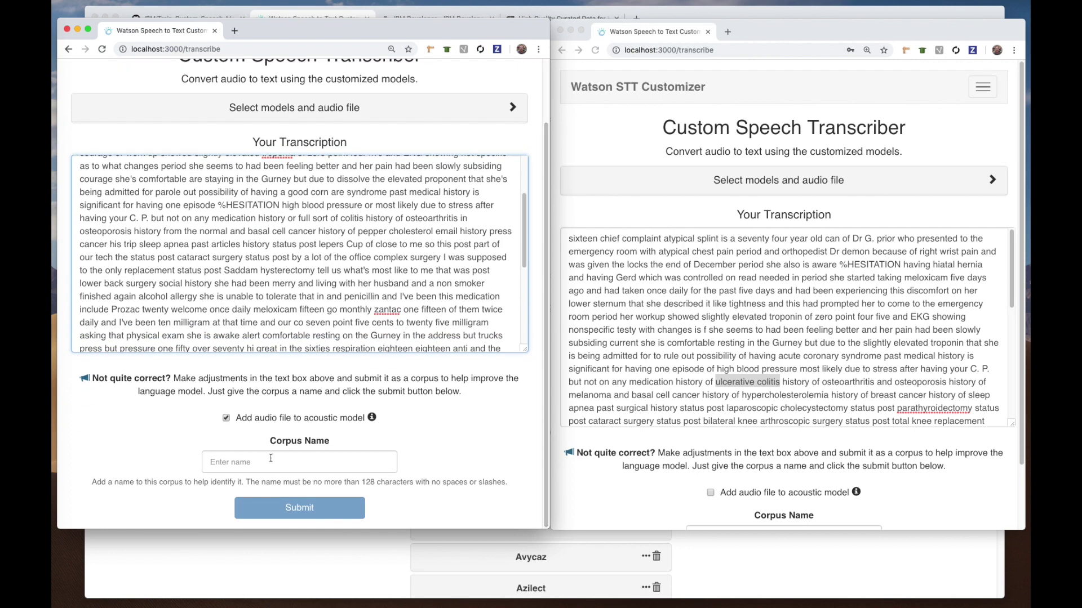
left_click(228, 465)
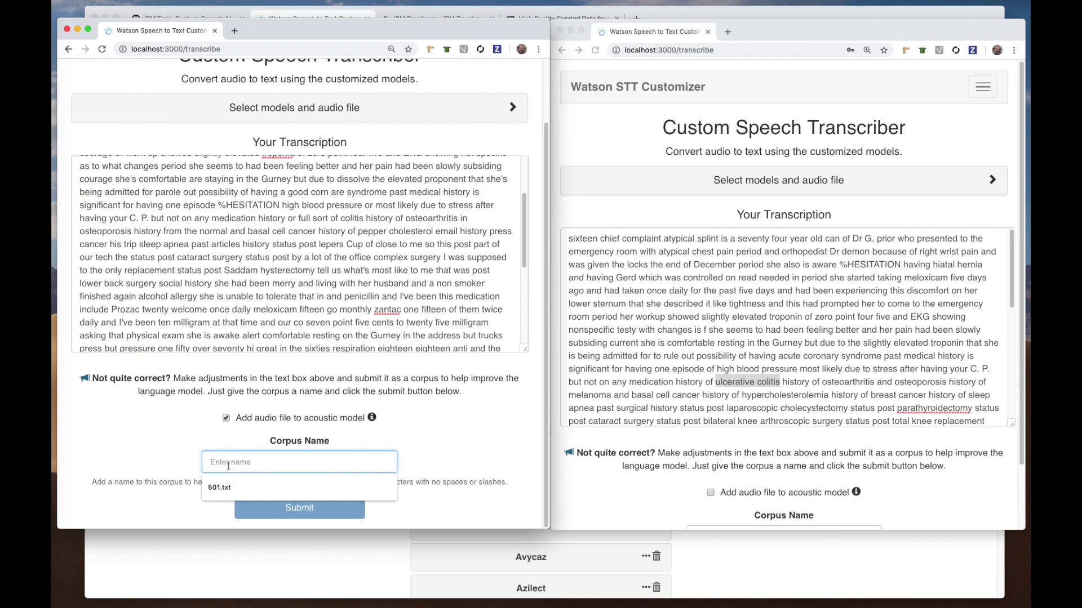
type("new.txt")
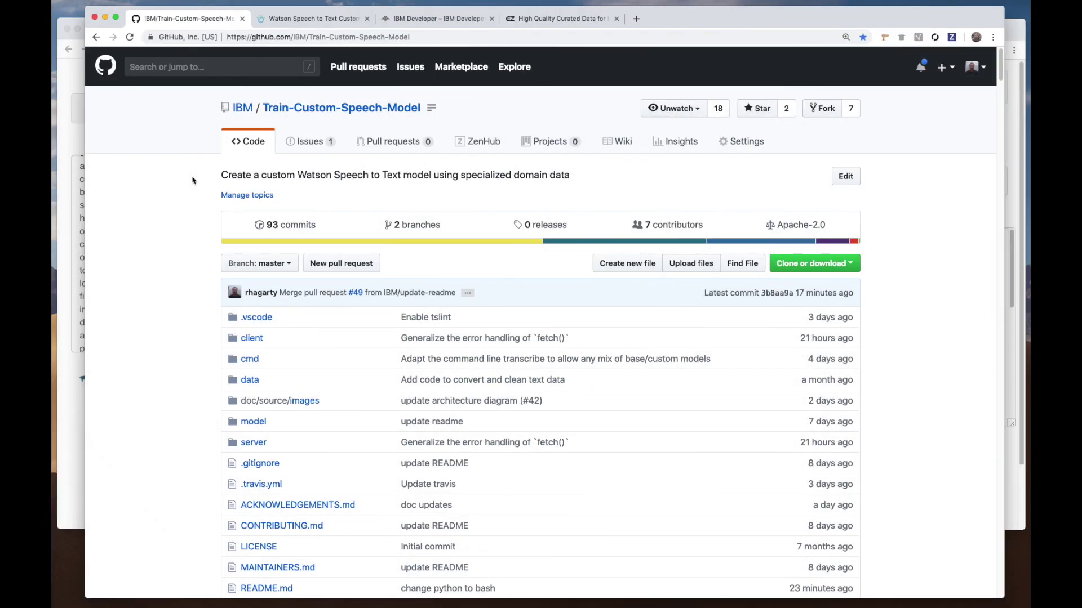
Step: Select the Train-Custom-Speech-Model repository's web address in the address bar
left_click(418, 38)
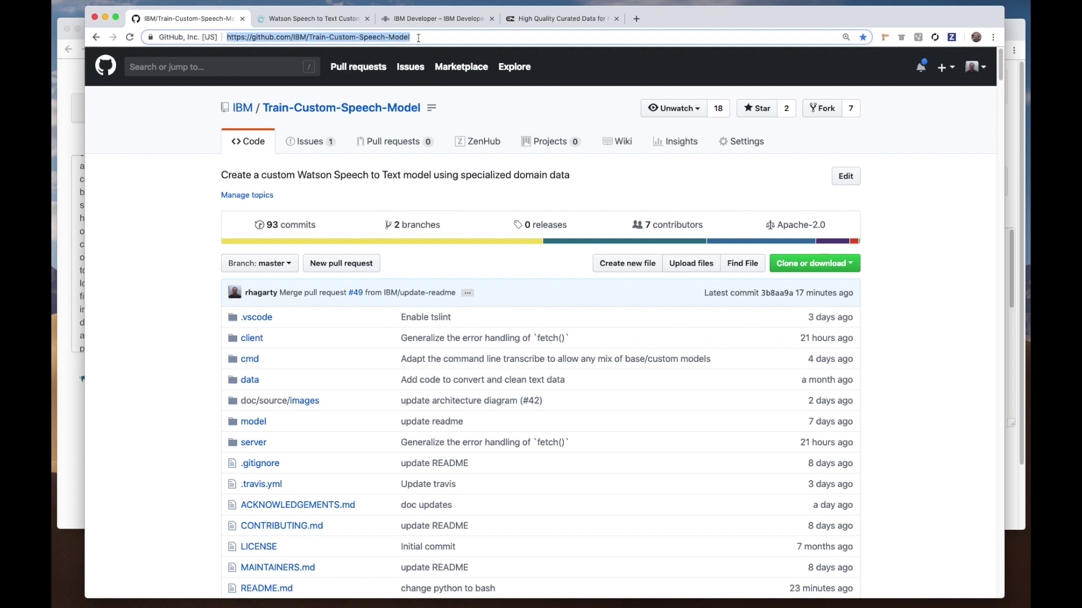